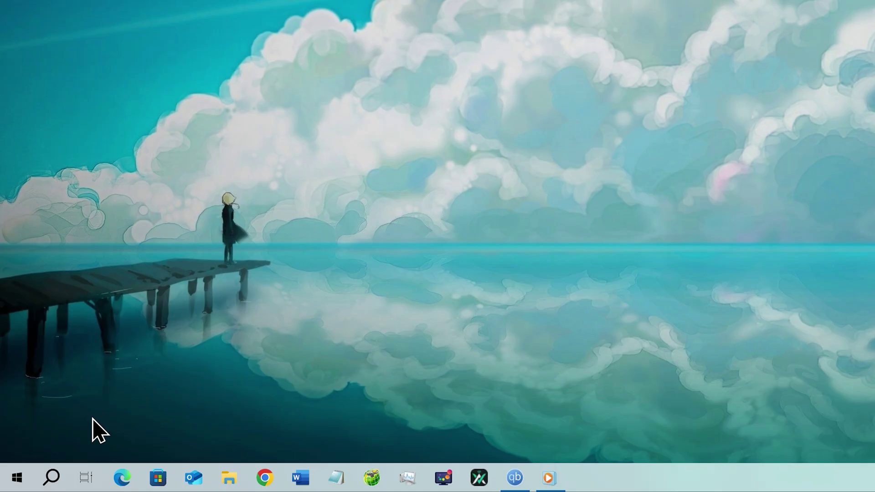
Step: Search 'Power Option' and make High performance the active plan from the additional plans, then close Power Options
{"action": "left_click", "coordinate": [9, 484]}
{"action": "type", "text": "Power Option"}
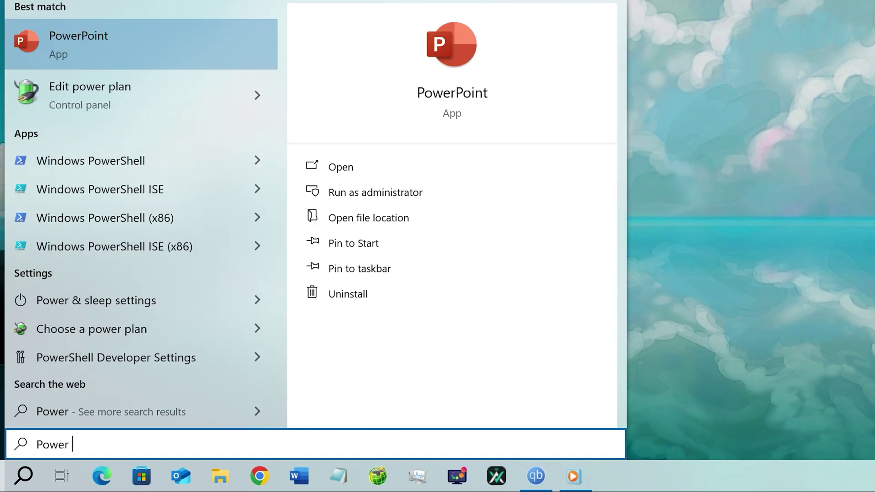
{"action": "left_click", "coordinate": [83, 109]}
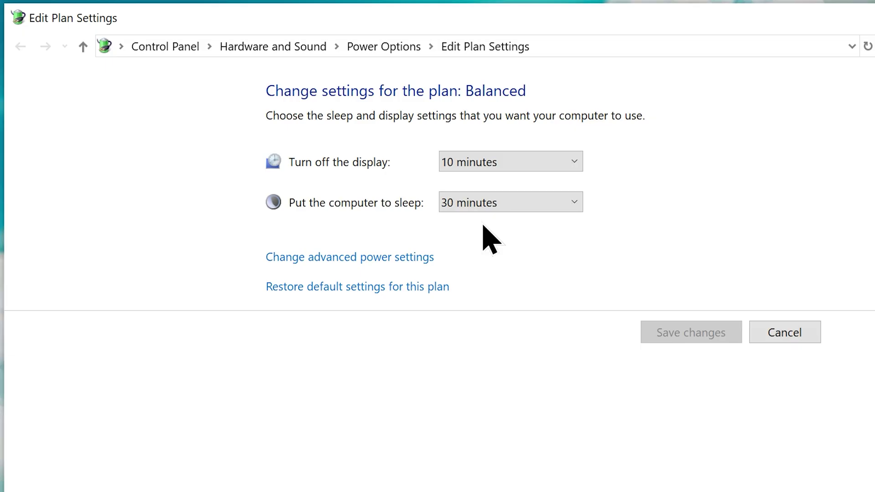
{"action": "left_click", "coordinate": [409, 50]}
{"action": "left_click", "coordinate": [800, 315]}
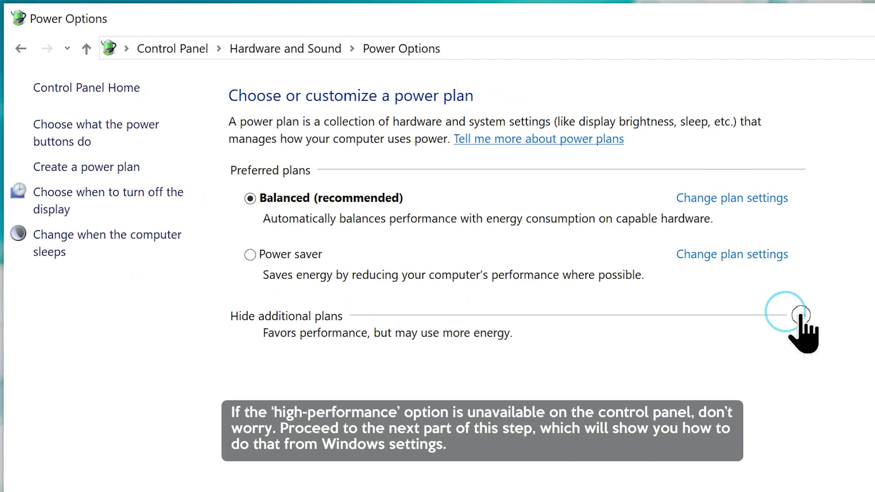
{"action": "left_click", "coordinate": [250, 346]}
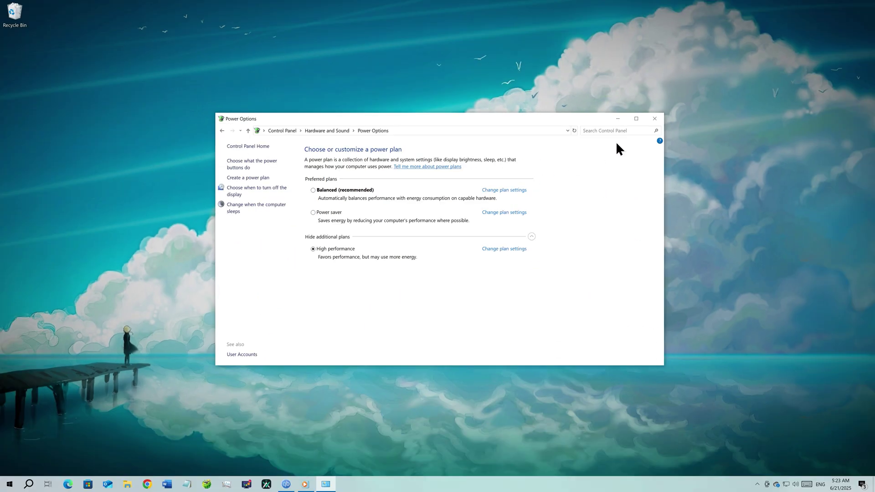
{"action": "left_click", "coordinate": [656, 119]}
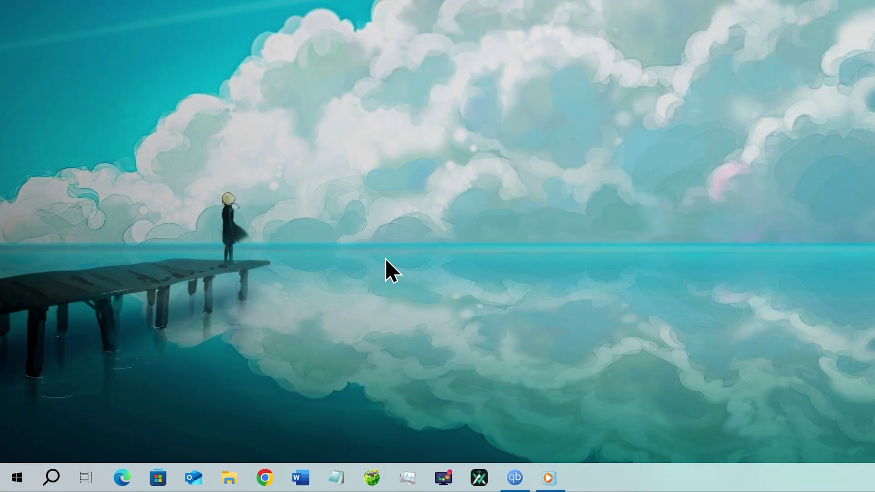
Step: Open Power & sleep settings and slide the Power mode to Best performance
{"action": "left_click", "coordinate": [9, 484]}
{"action": "type", "text": "Power and sleep"}
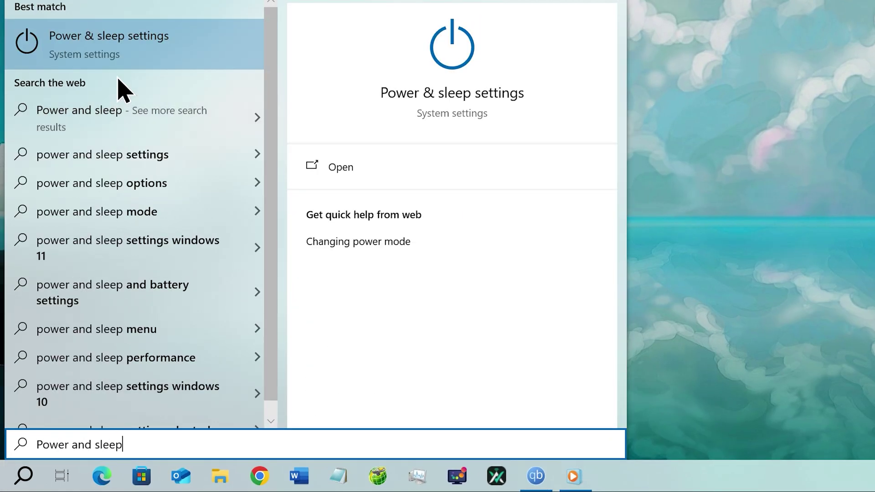
{"action": "left_click", "coordinate": [121, 57]}
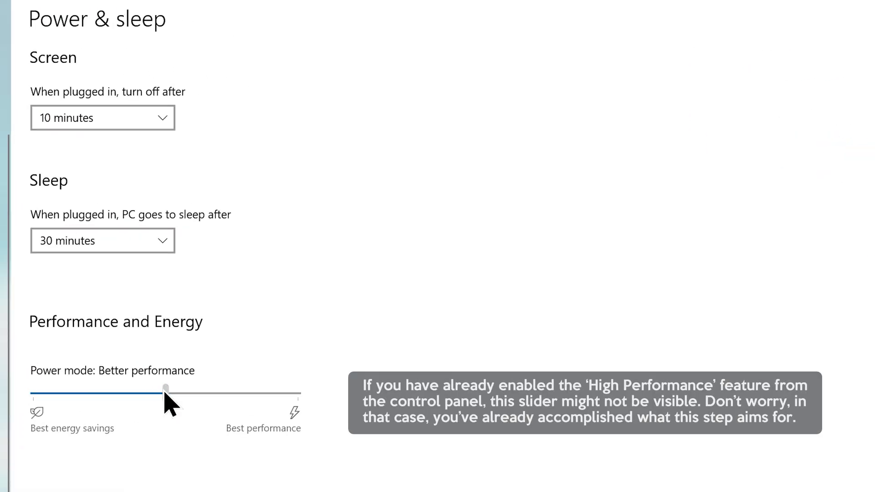
{"action": "left_click_drag", "start_coordinate": [164, 392], "coordinate": [322, 401]}
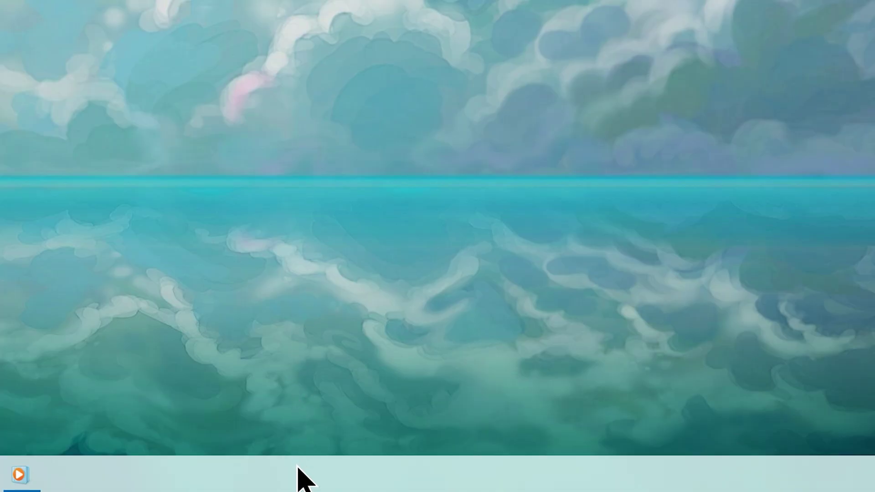
Step: Launch Task Manager from the taskbar and show its Startup apps list
{"action": "right_click", "coordinate": [297, 467]}
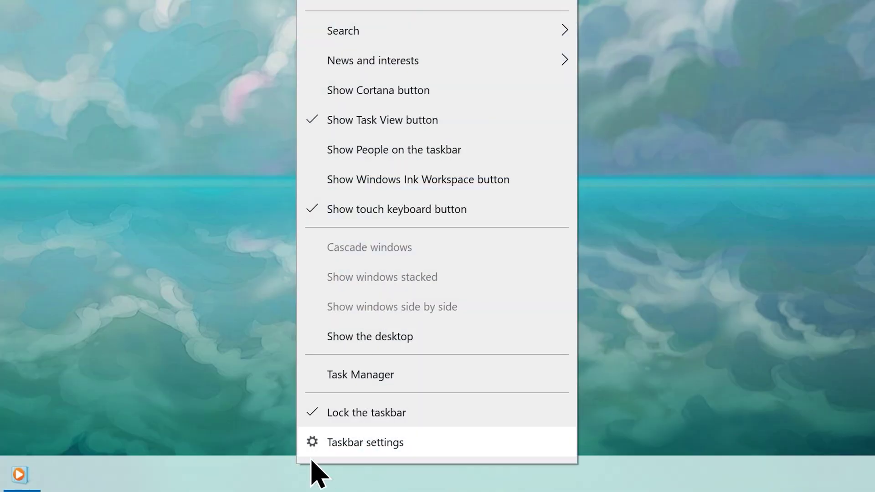
{"action": "left_click", "coordinate": [407, 385]}
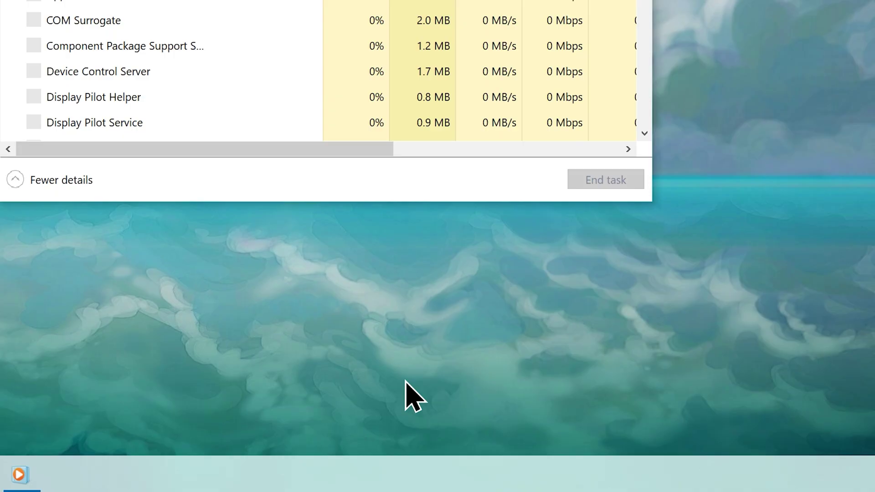
{"action": "left_click", "coordinate": [325, 58]}
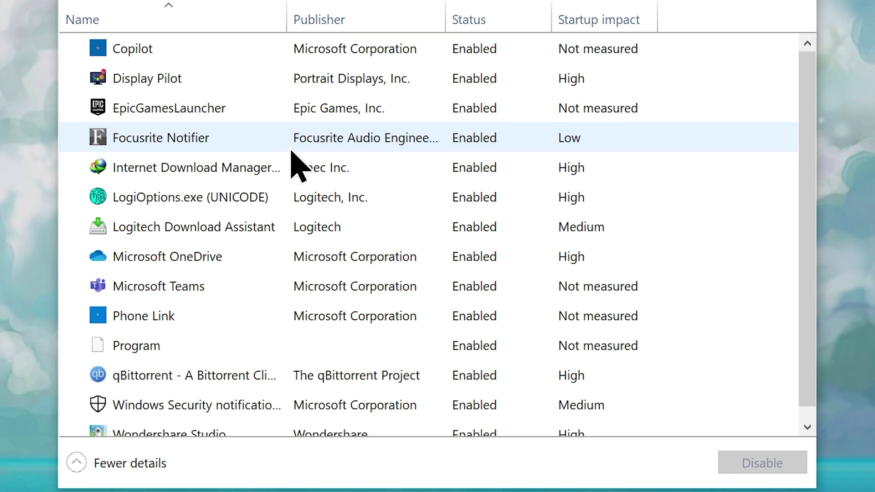
Step: Disable Copilot, EpicGamesLauncher, Microsoft OneDrive, Microsoft Teams and Phone Link at startup
{"action": "left_click", "coordinate": [199, 60]}
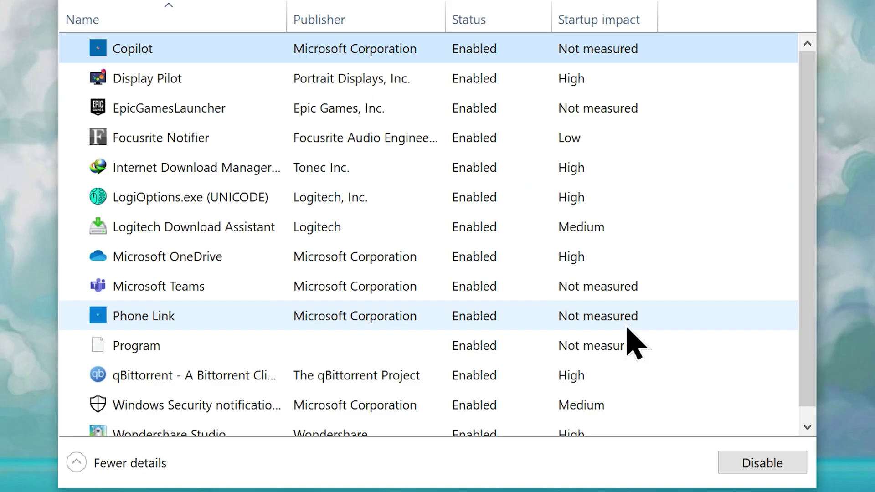
{"action": "left_click", "coordinate": [749, 463]}
{"action": "left_click", "coordinate": [182, 111]}
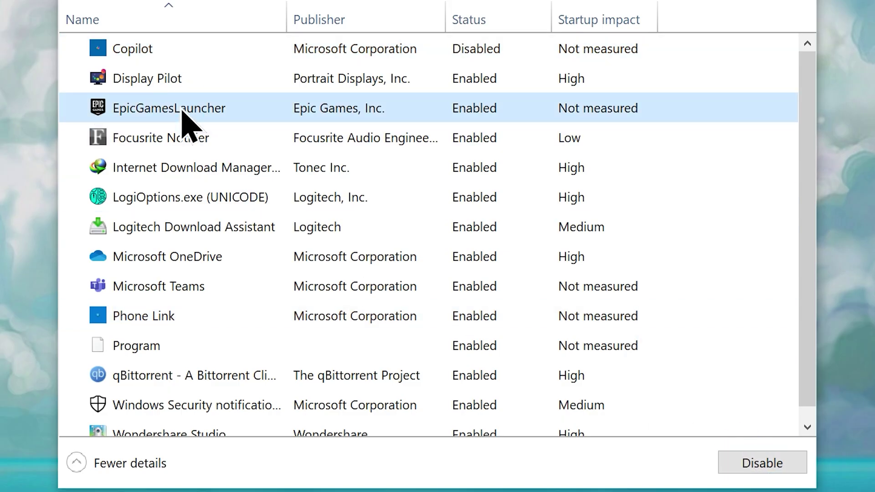
{"action": "left_click", "coordinate": [753, 465]}
{"action": "left_click", "coordinate": [195, 256]}
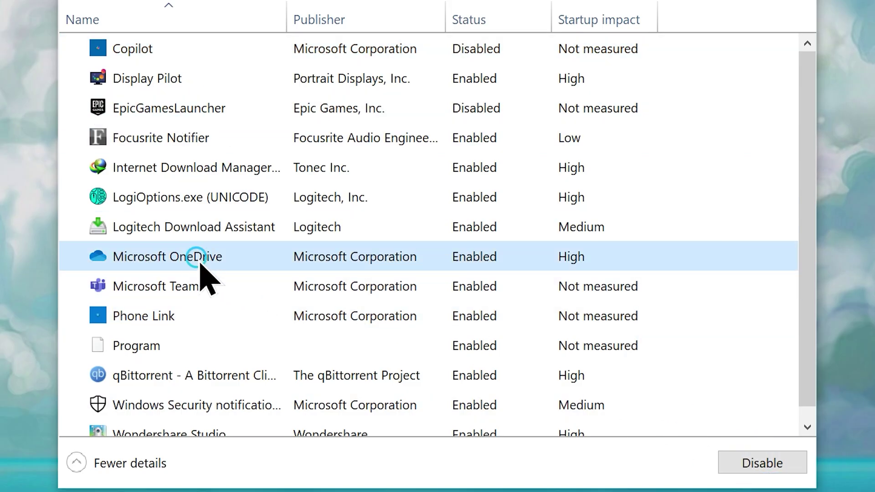
{"action": "left_click", "coordinate": [754, 464]}
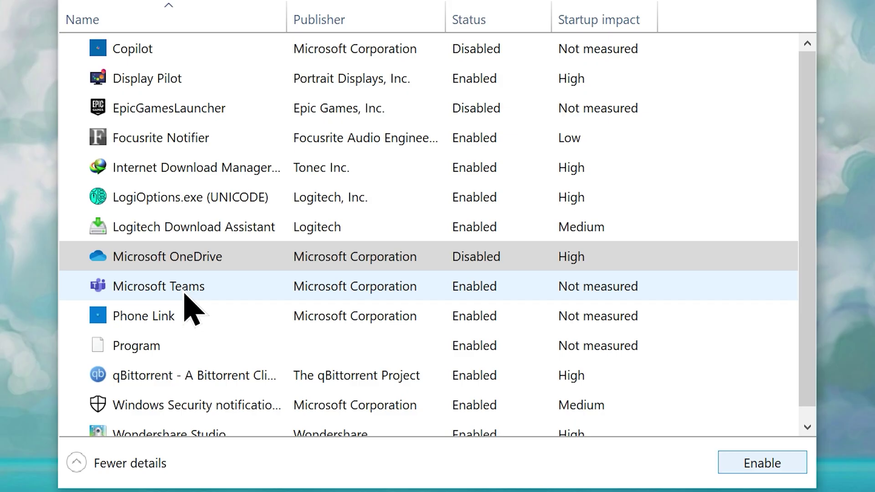
{"action": "left_click", "coordinate": [194, 294]}
{"action": "left_click", "coordinate": [728, 463]}
{"action": "left_click", "coordinate": [177, 322]}
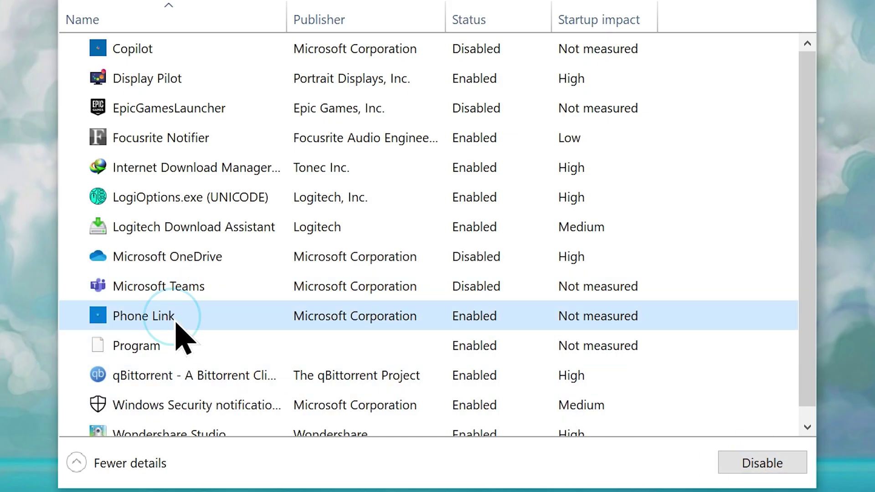
{"action": "left_click", "coordinate": [754, 464]}
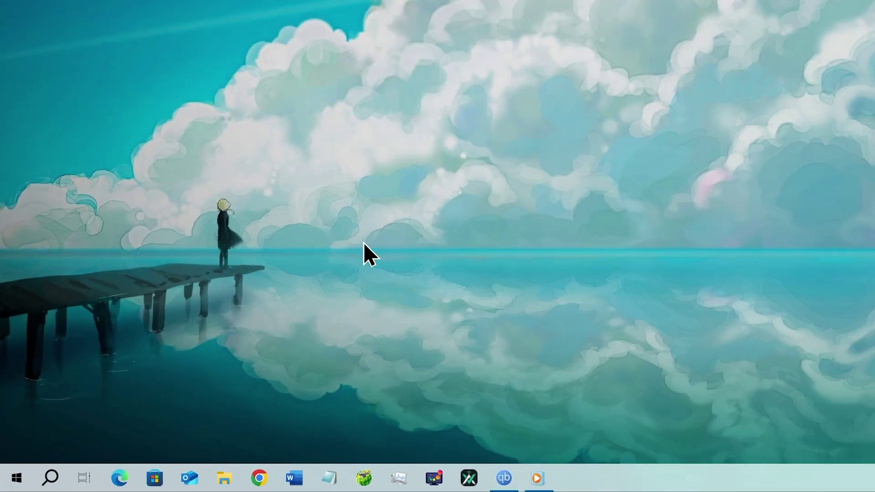
Step: Search 'Defragment', then analyze and optimize drive (C:) in Optimize Drives and close it
{"action": "left_click", "coordinate": [9, 484]}
{"action": "type", "text": "Defragment"}
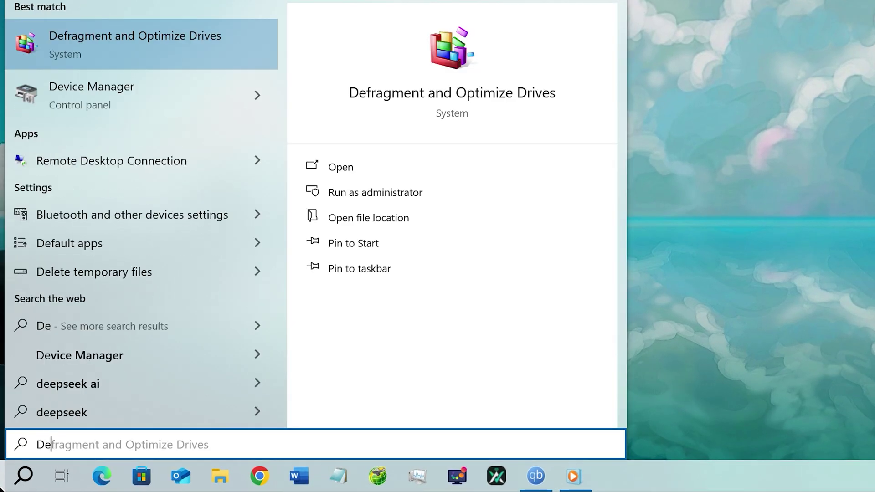
{"action": "left_click", "coordinate": [93, 59]}
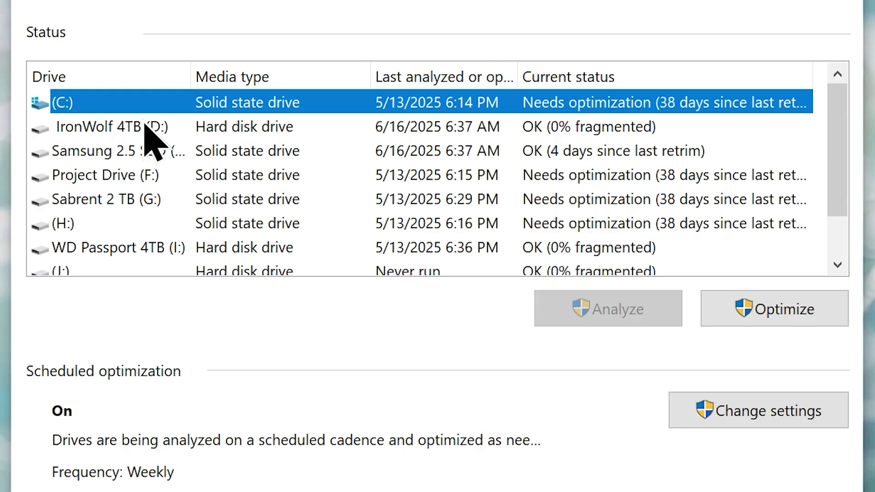
{"action": "left_click", "coordinate": [209, 149]}
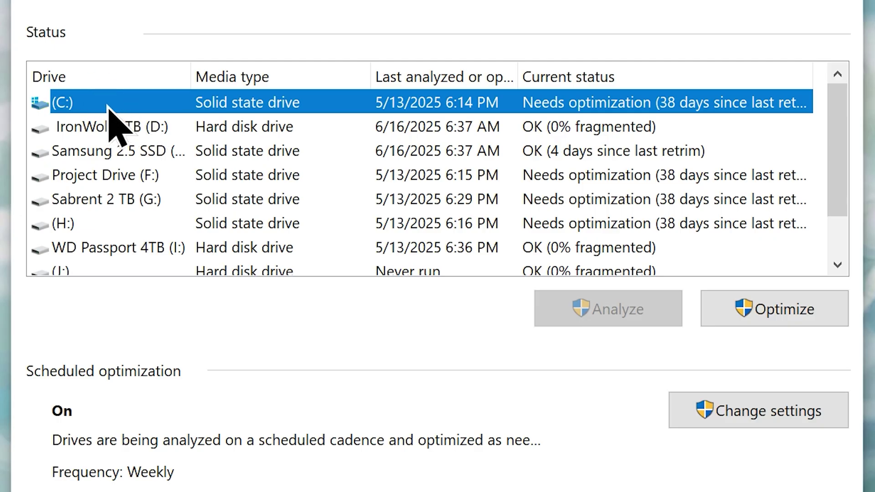
{"action": "left_click", "coordinate": [587, 310]}
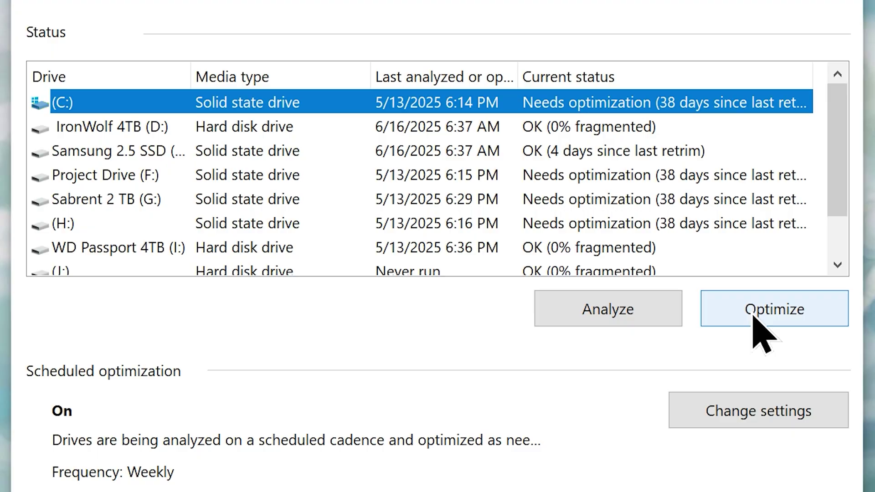
{"action": "left_click", "coordinate": [777, 310]}
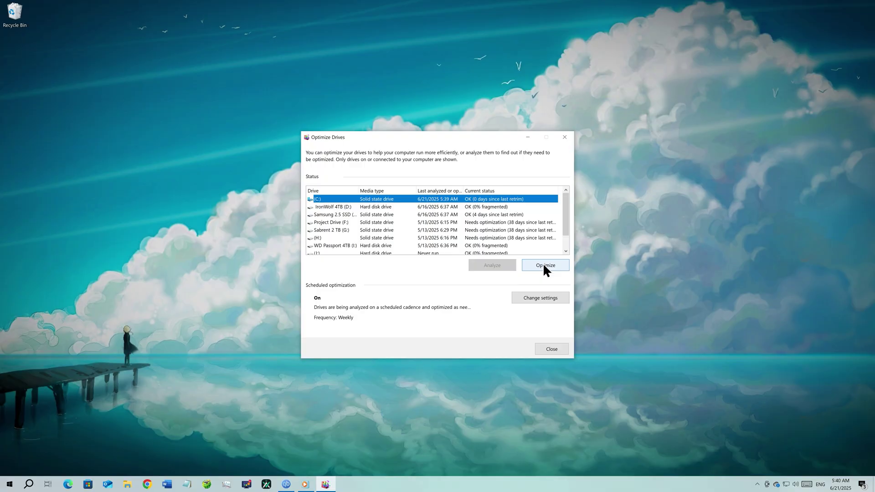
{"action": "left_click", "coordinate": [564, 137]}
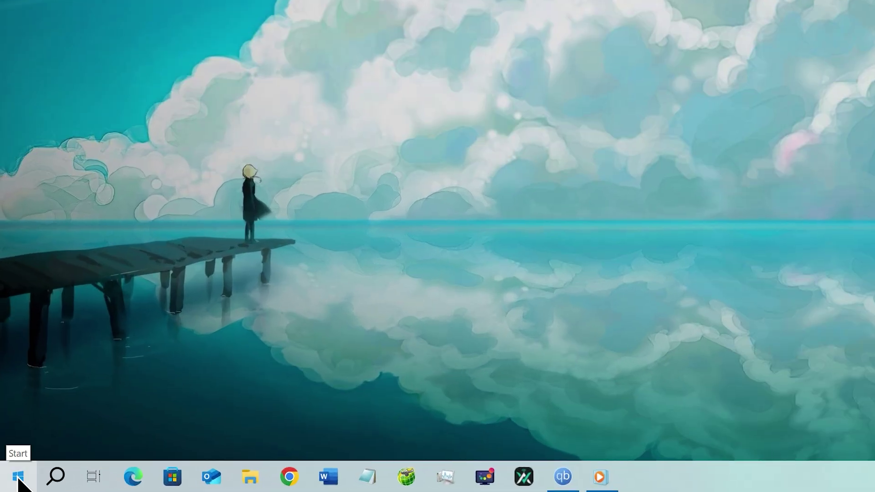
Step: Open the user's Temp folder by running %t from the Run box
{"action": "right_click", "coordinate": [19, 478]}
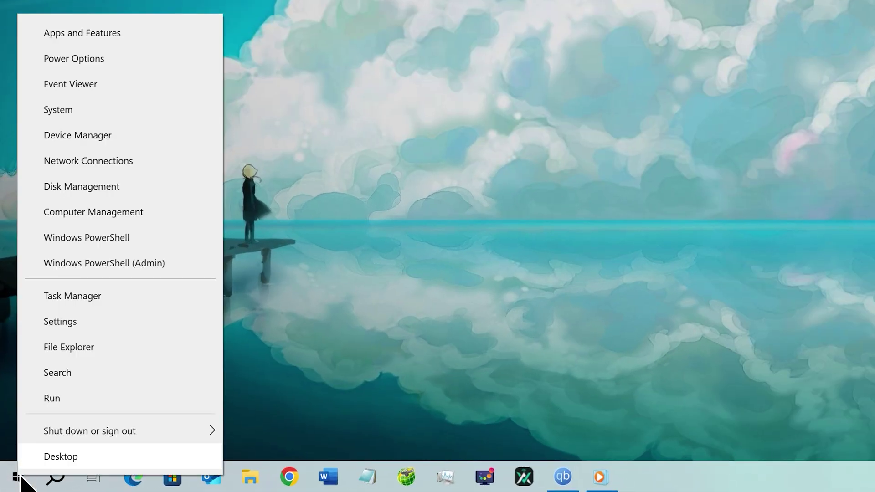
{"action": "left_click", "coordinate": [68, 406]}
{"action": "type", "text": "%temp%"}
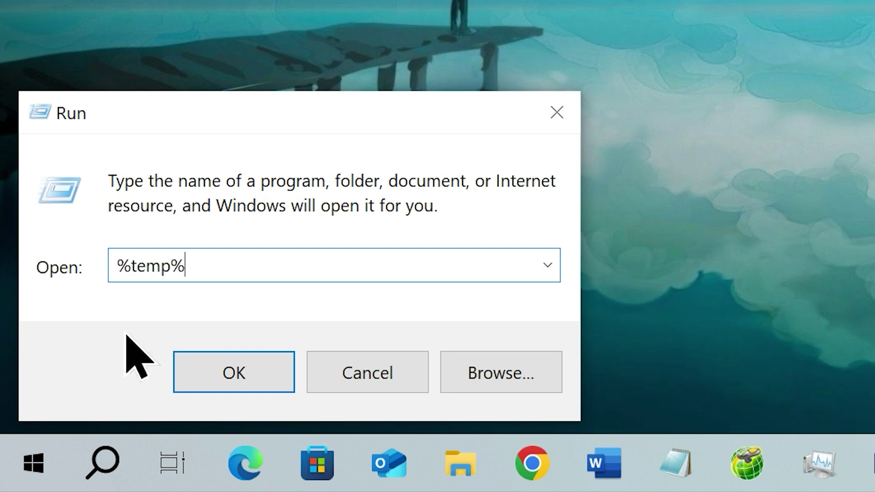
{"action": "left_click", "coordinate": [230, 379]}
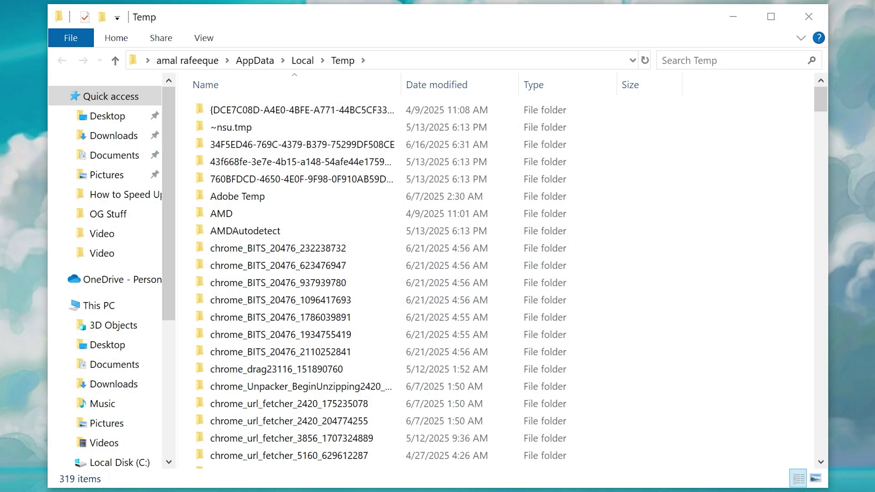
Step: Delete all files in Temp, skipping locked ones, and bring up the Run box
{"action": "left_click_drag", "start_coordinate": [693, 133], "coordinate": [574, 474]}
{"action": "key", "text": "Delete"}
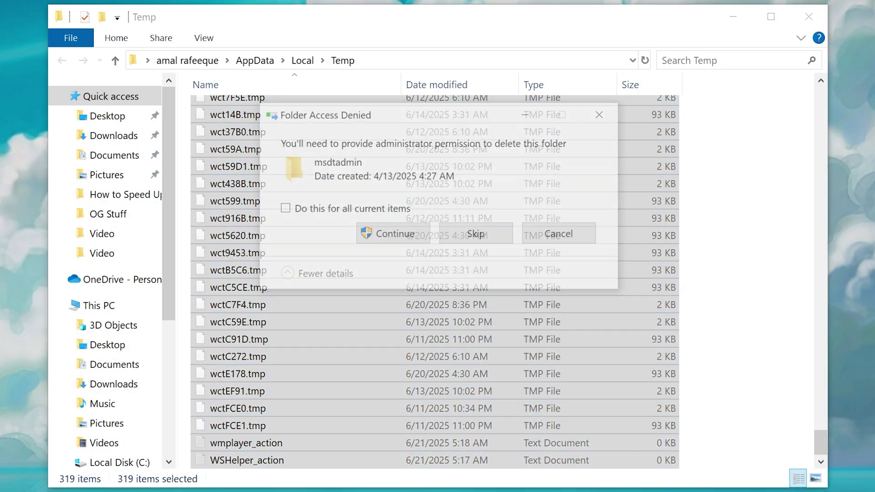
{"action": "left_click", "coordinate": [395, 239]}
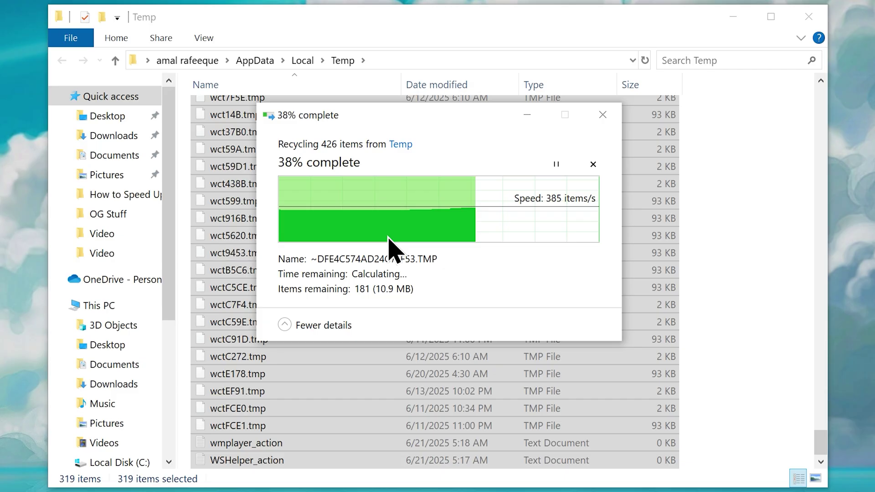
{"action": "left_click", "coordinate": [474, 306]}
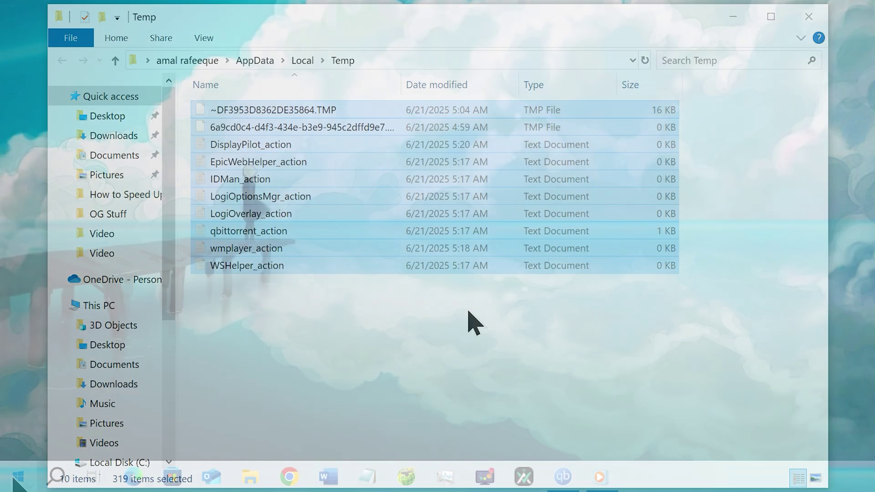
{"action": "right_click", "coordinate": [16, 479]}
{"action": "left_click", "coordinate": [46, 397]}
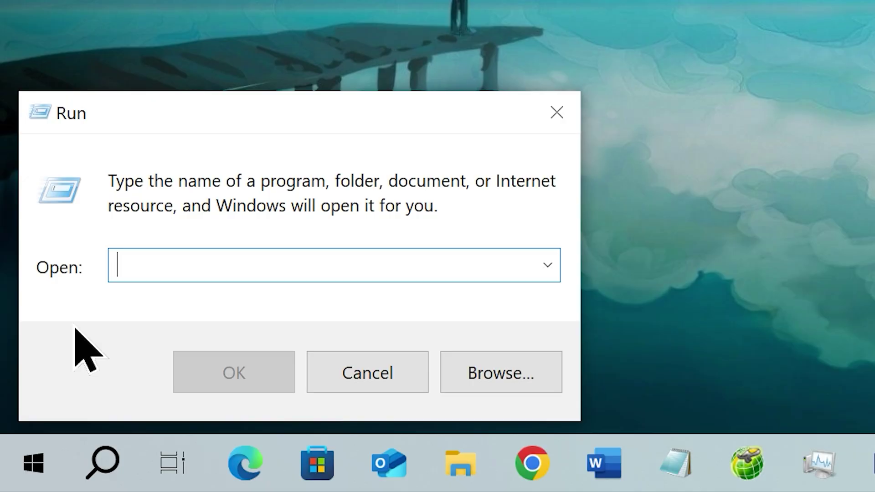
Step: Open the Windows 'temp' folder and delete all its items with administrator permission
{"action": "type", "text": "temp"}
{"action": "key", "text": "Return"}
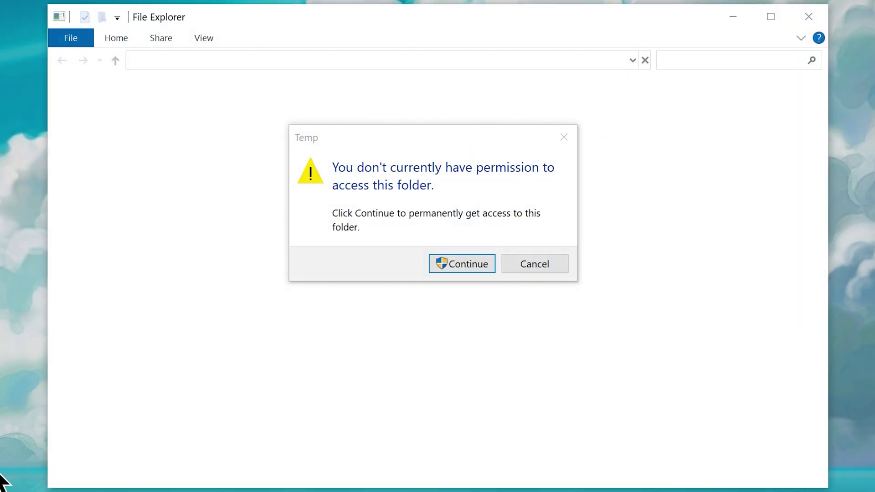
{"action": "left_click", "coordinate": [468, 270]}
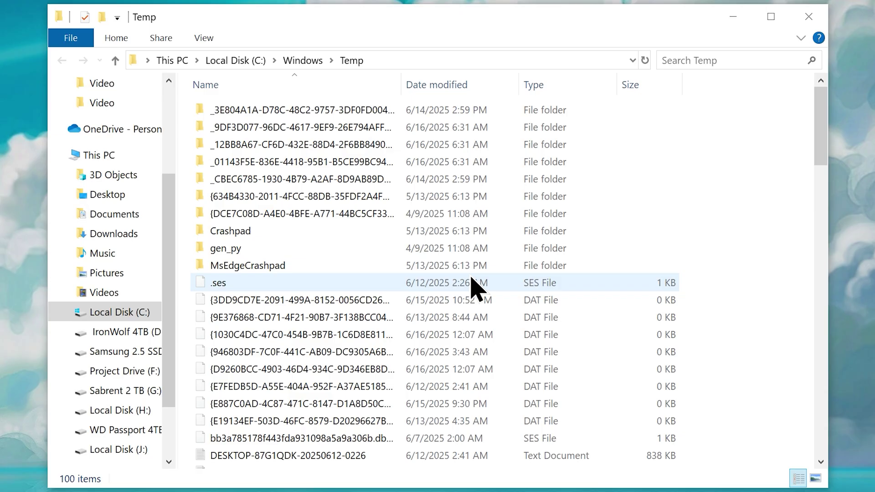
{"action": "key", "text": "ctrl+a"}
{"action": "scroll", "coordinate": [474, 287], "scroll_direction": "down", "scroll_amount": 20}
{"action": "key", "text": "Delete"}
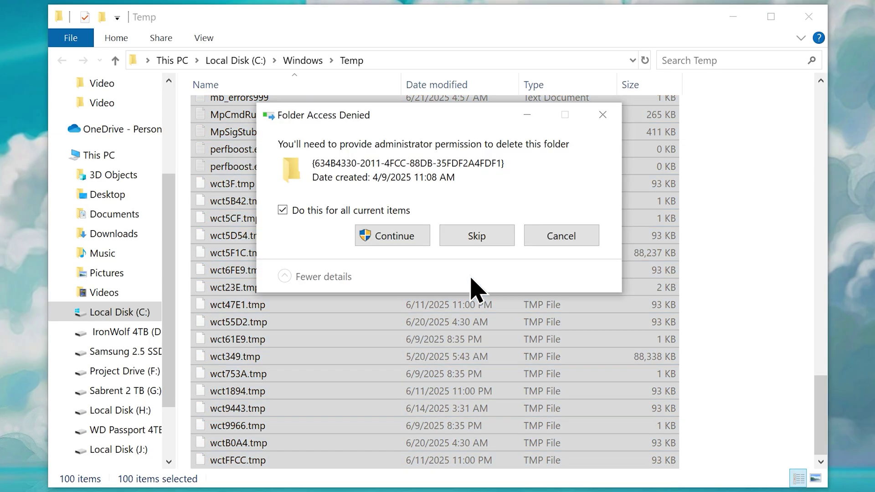
{"action": "left_click", "coordinate": [412, 250]}
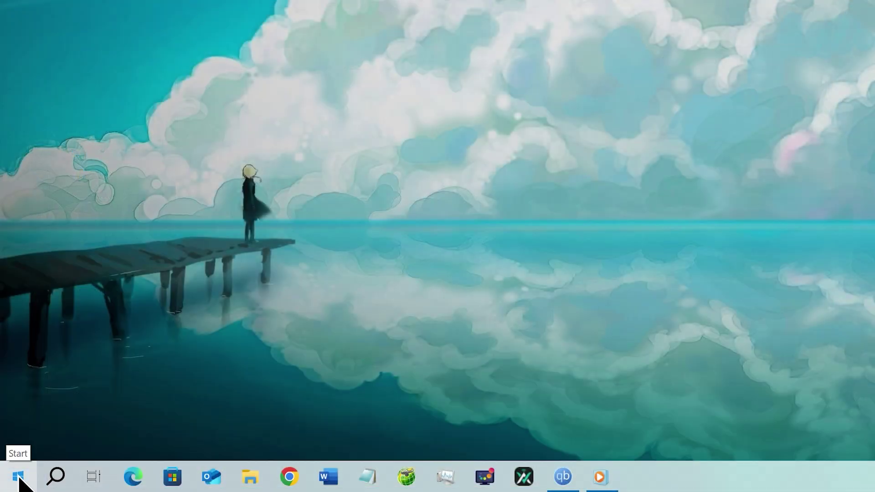
Step: Run 'Prefetch' and delete all 287 Prefetch files
{"action": "right_click", "coordinate": [17, 476]}
{"action": "left_click", "coordinate": [58, 403]}
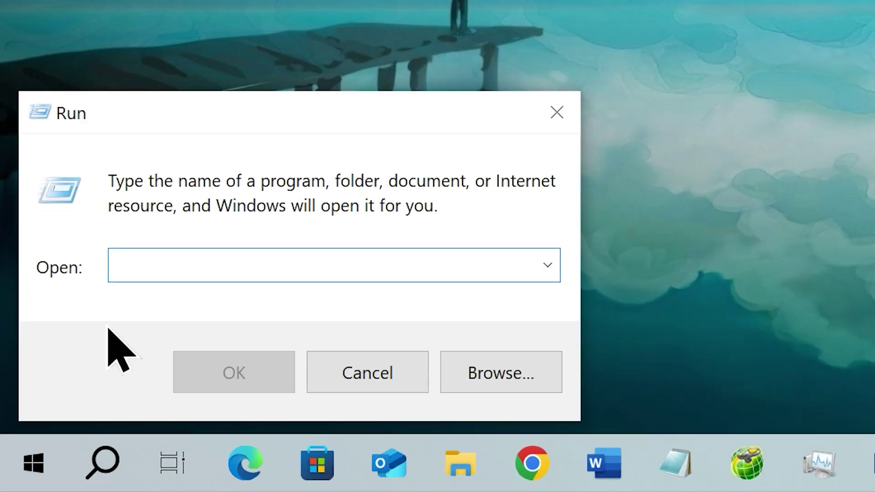
{"action": "type", "text": "Prefetch"}
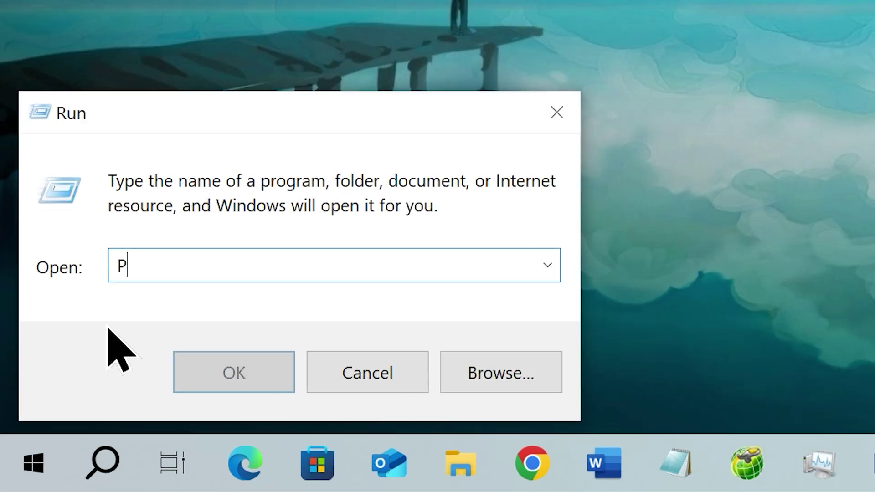
{"action": "key", "text": "Return"}
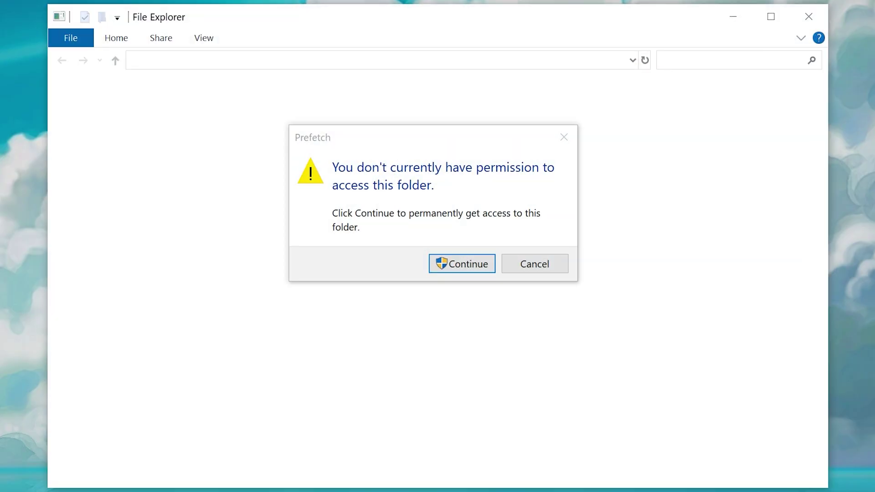
{"action": "left_click", "coordinate": [461, 262]}
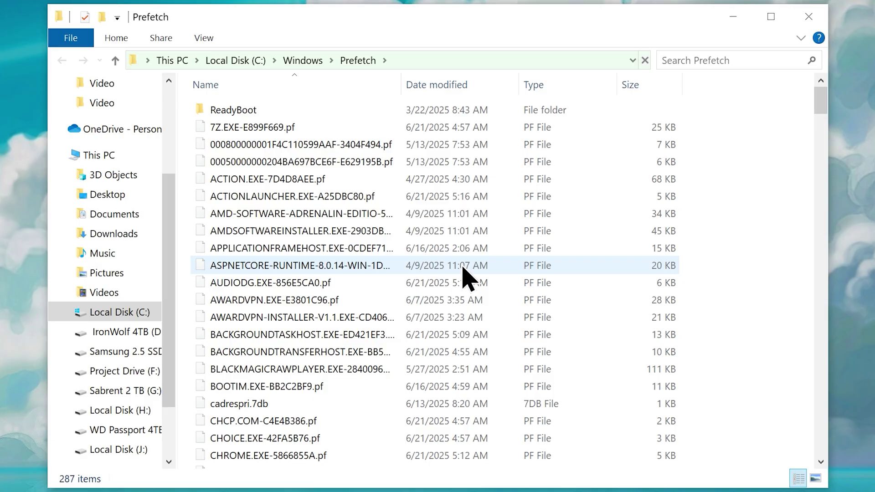
{"action": "key", "text": "ctrl+a"}
{"action": "key", "text": "Delete"}
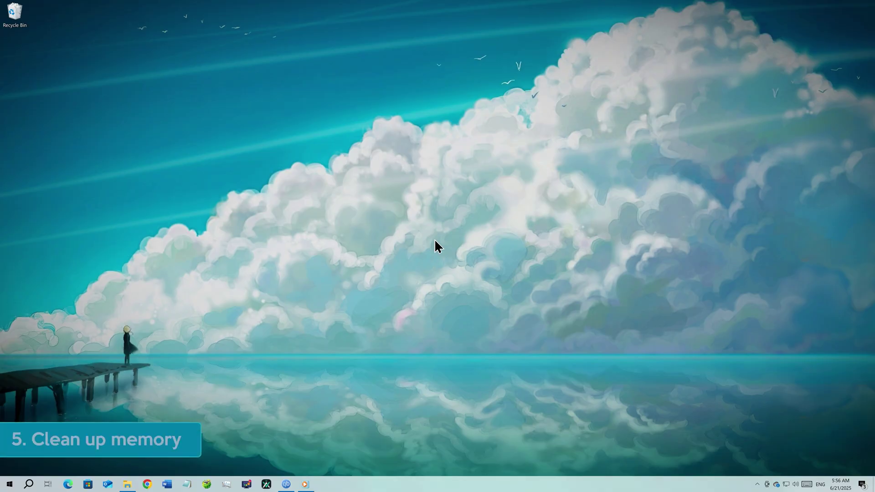
Step: Open Local Disk (C:) Properties from This PC, showing 260 GB free of 439 GB
{"action": "left_click", "coordinate": [127, 484]}
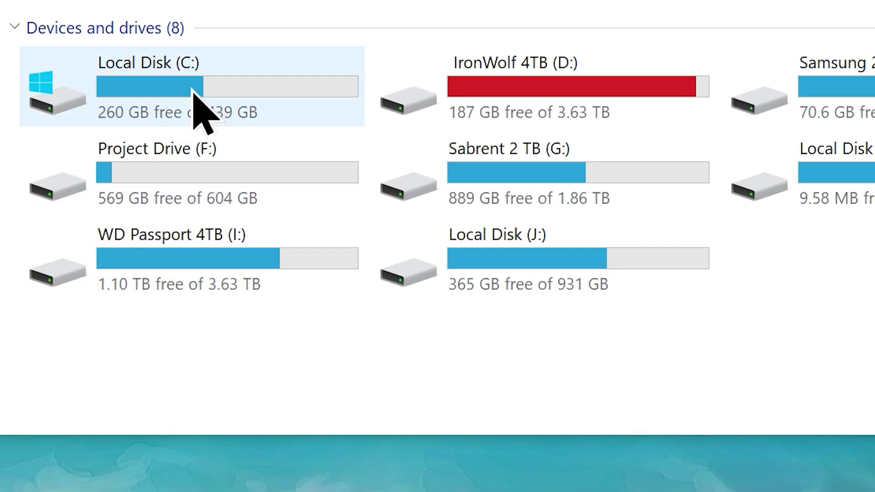
{"action": "right_click", "coordinate": [293, 285]}
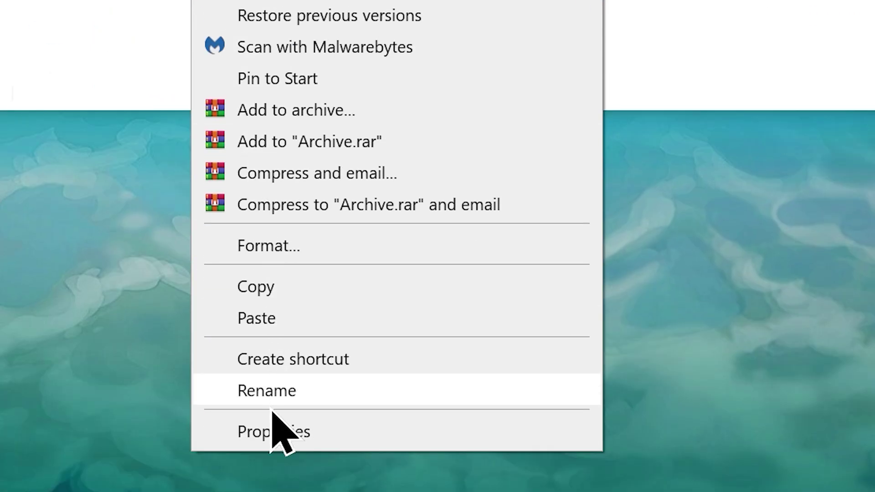
{"action": "left_click", "coordinate": [276, 428]}
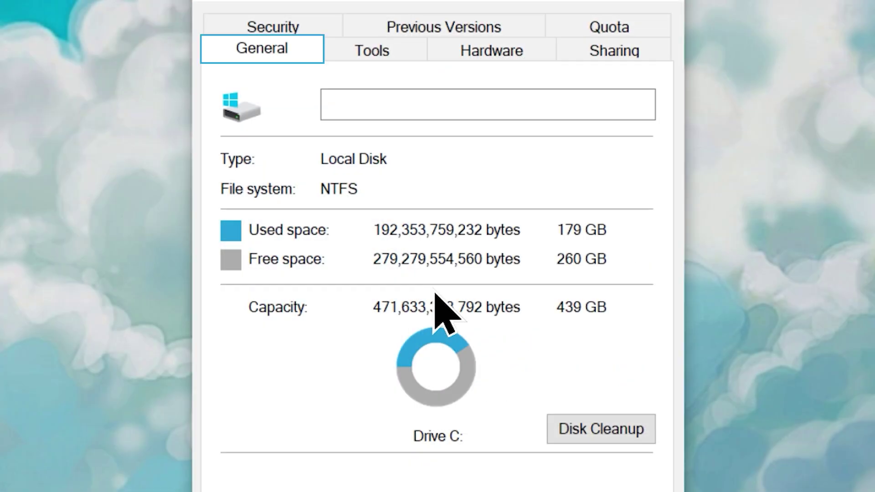
{"action": "key", "text": "Tab"}
{"action": "key", "text": "Tab"}
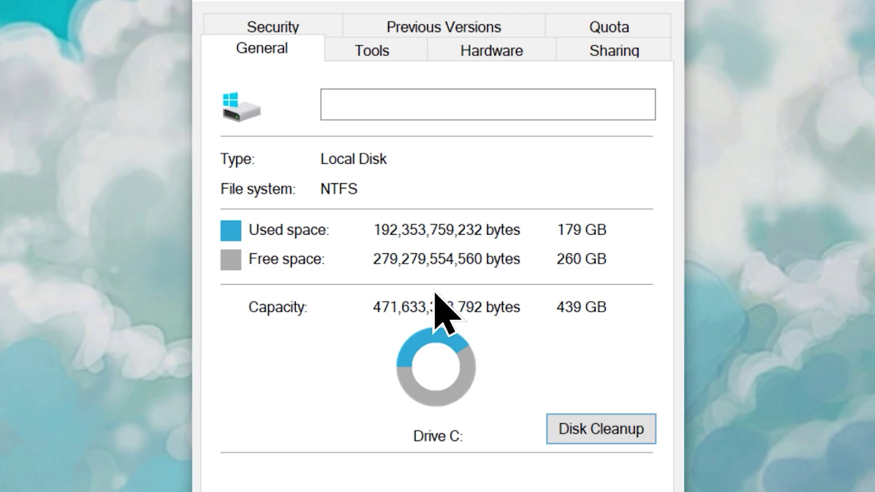
Step: Clean system files on C:, deleting Windows Update Cleanup, Defender, temp, shader cache, error reports and Delivery Optimization files
{"action": "left_click", "coordinate": [586, 431]}
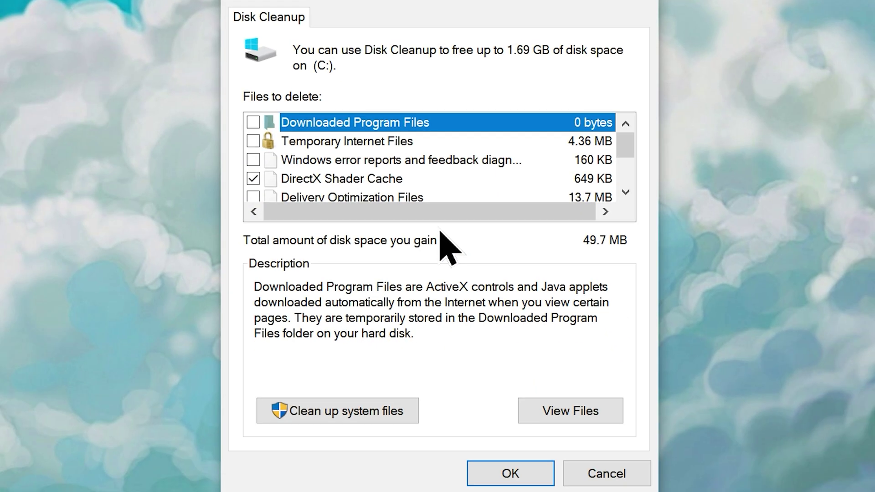
{"action": "left_click", "coordinate": [343, 412]}
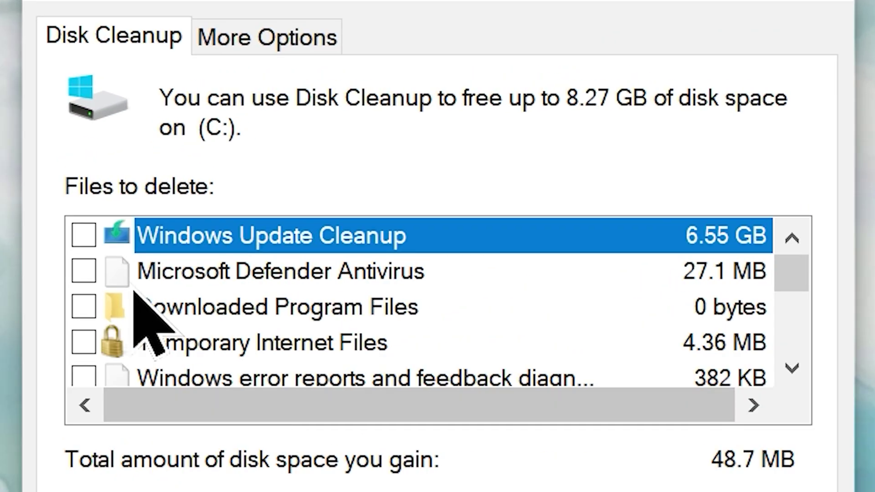
{"action": "left_click", "coordinate": [250, 124]}
{"action": "left_click", "coordinate": [250, 143]}
{"action": "left_click", "coordinate": [250, 161]}
{"action": "left_click", "coordinate": [250, 181]}
{"action": "scroll", "coordinate": [250, 182], "scroll_direction": "down", "scroll_amount": 1}
{"action": "left_click", "coordinate": [250, 161]}
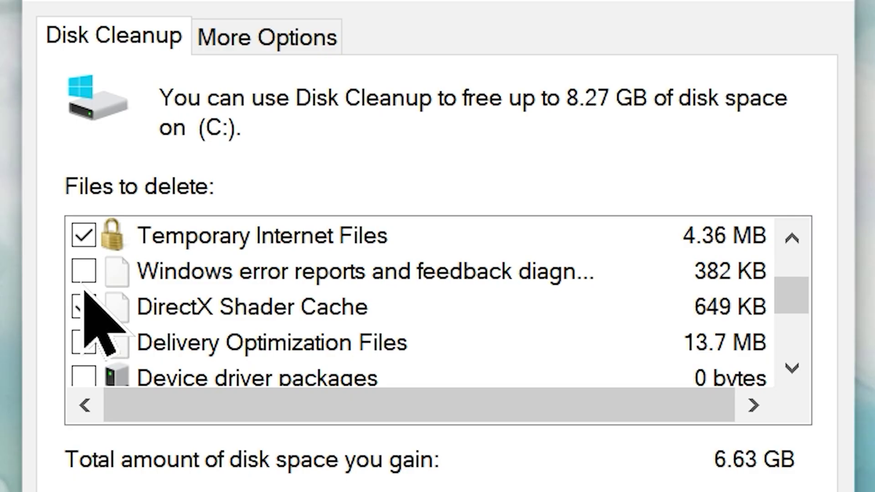
{"action": "left_click", "coordinate": [84, 271]}
{"action": "left_click", "coordinate": [83, 342]}
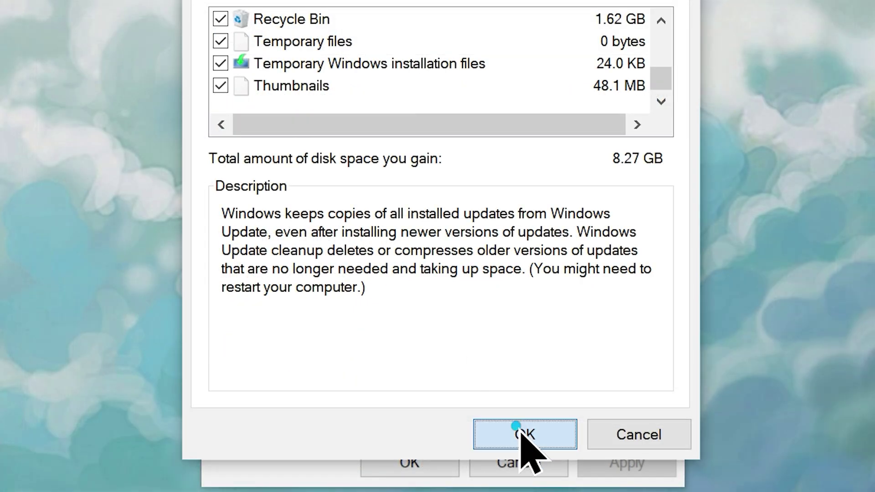
{"action": "left_click", "coordinate": [523, 432]}
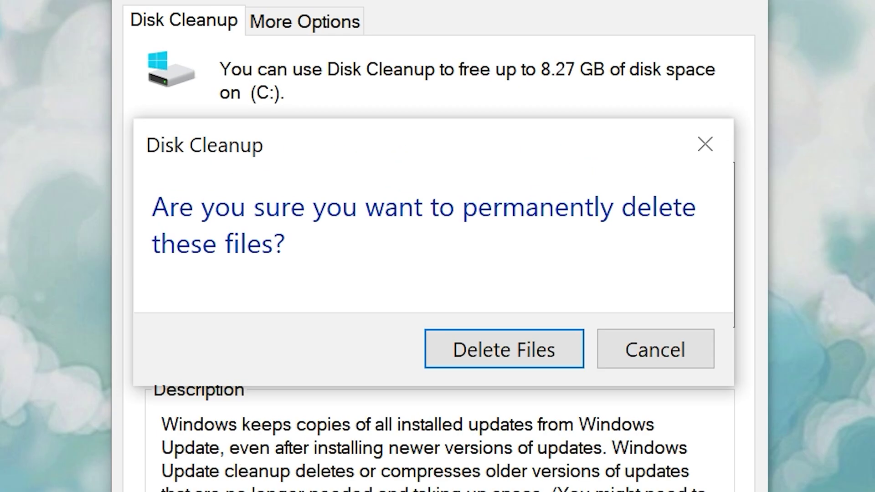
{"action": "left_click", "coordinate": [498, 363]}
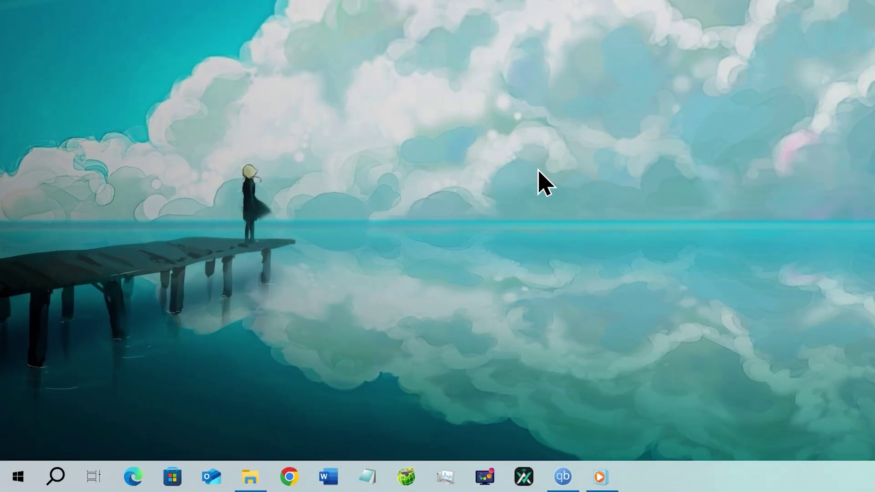
Step: Replace the old Run entry with msconfig and launch System Configuration
{"action": "right_click", "coordinate": [11, 483]}
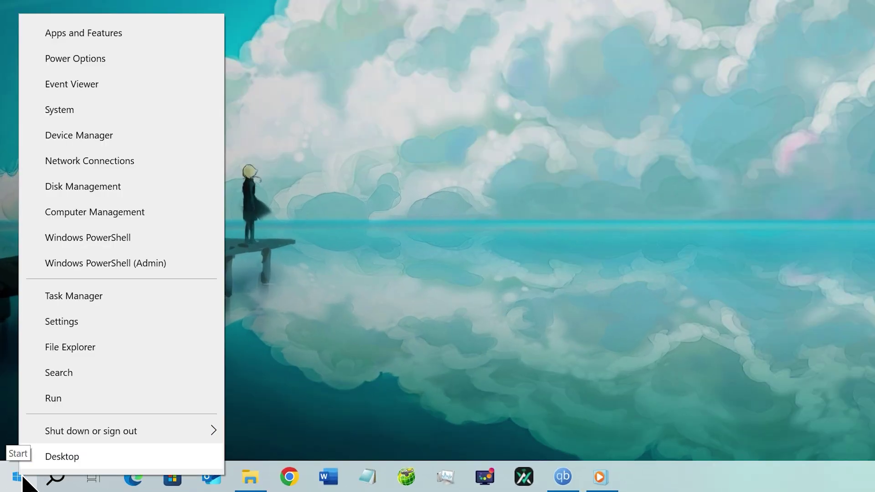
{"action": "left_click", "coordinate": [66, 400]}
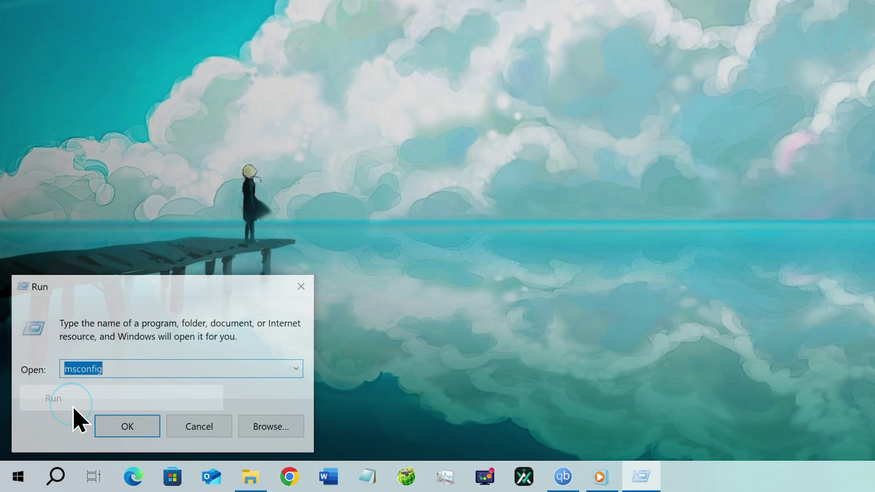
{"action": "key", "text": "BackSpace"}
{"action": "type", "text": "msconfig"}
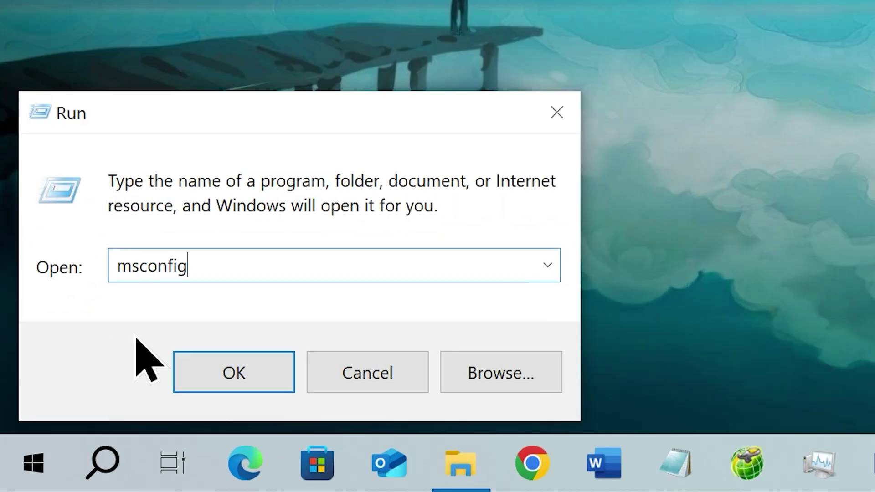
{"action": "left_click", "coordinate": [238, 384]}
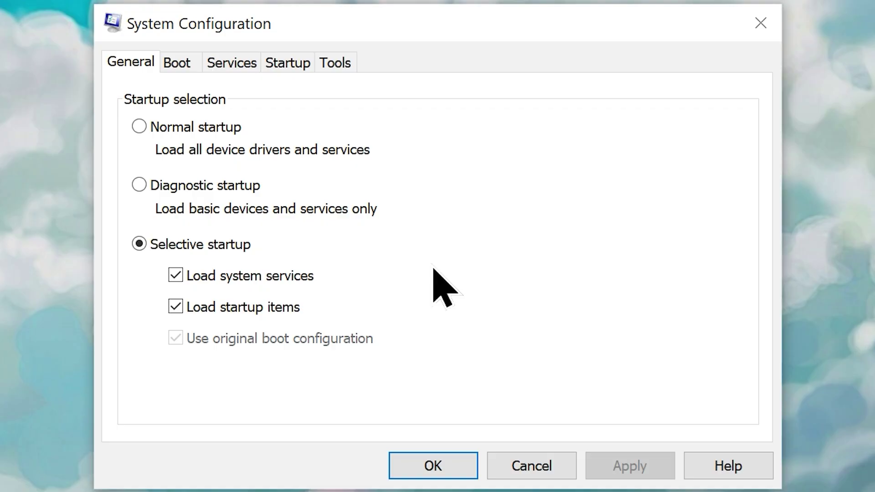
Step: Hide Microsoft services and uncheck AsusUpdateCheck, NVIDIA FrameView SDK, MBVpnTunnelService and Epic Games Updater
{"action": "left_click", "coordinate": [232, 63]}
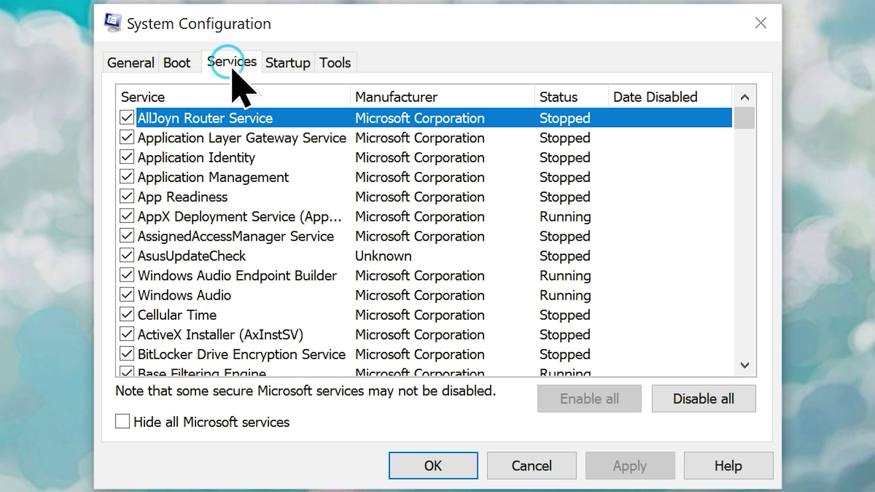
{"action": "left_click", "coordinate": [123, 421]}
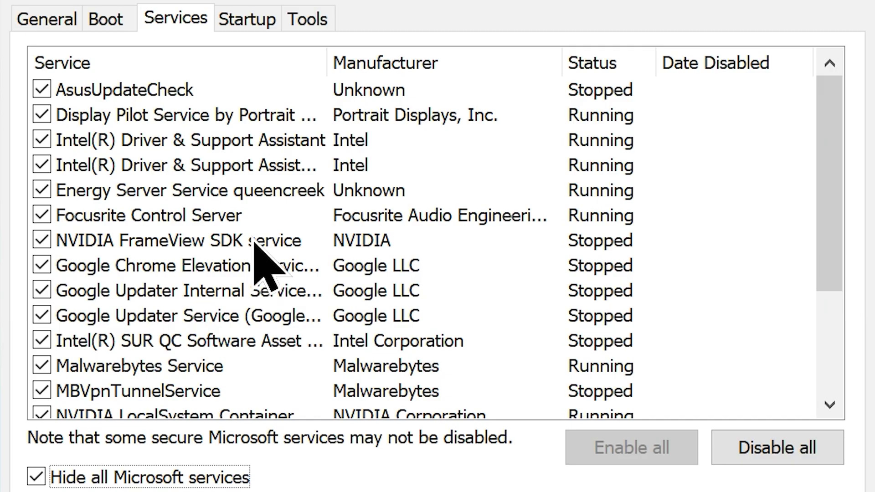
{"action": "left_click", "coordinate": [46, 89]}
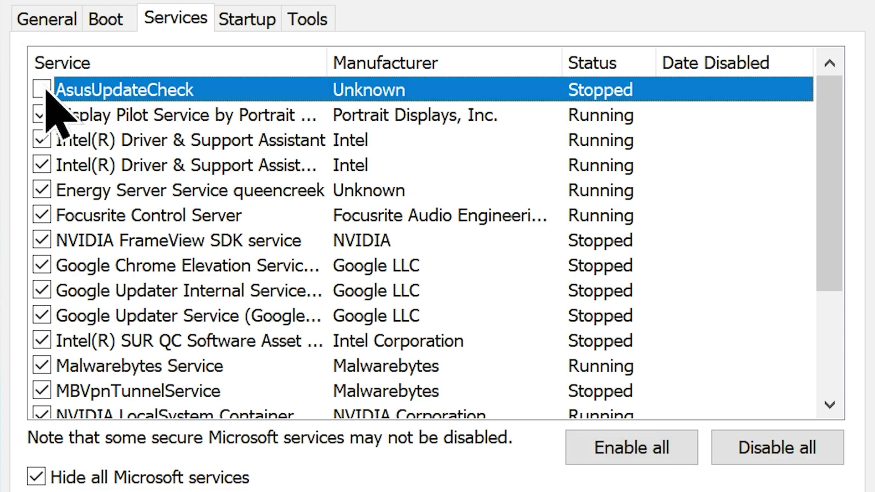
{"action": "left_click", "coordinate": [42, 240]}
{"action": "left_click", "coordinate": [42, 390]}
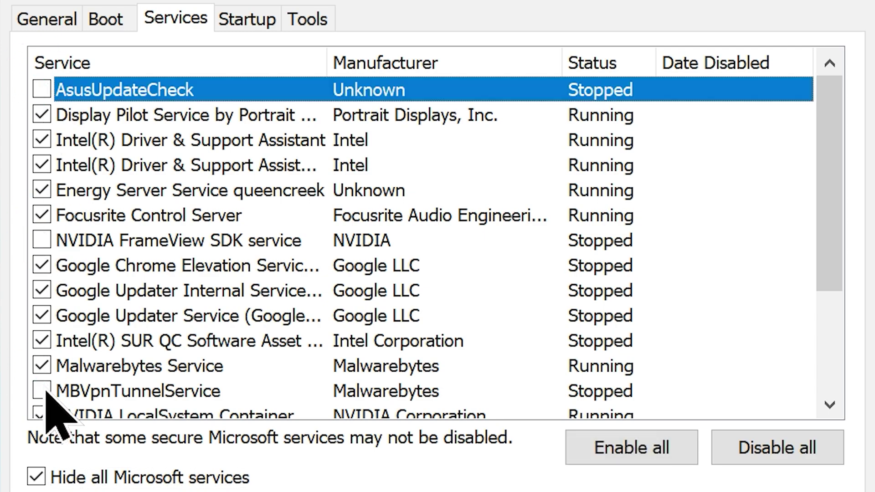
{"action": "scroll", "coordinate": [46, 354], "scroll_direction": "down", "scroll_amount": 2}
{"action": "left_click", "coordinate": [43, 363]}
{"action": "scroll", "coordinate": [45, 370], "scroll_direction": "up", "scroll_amount": 2}
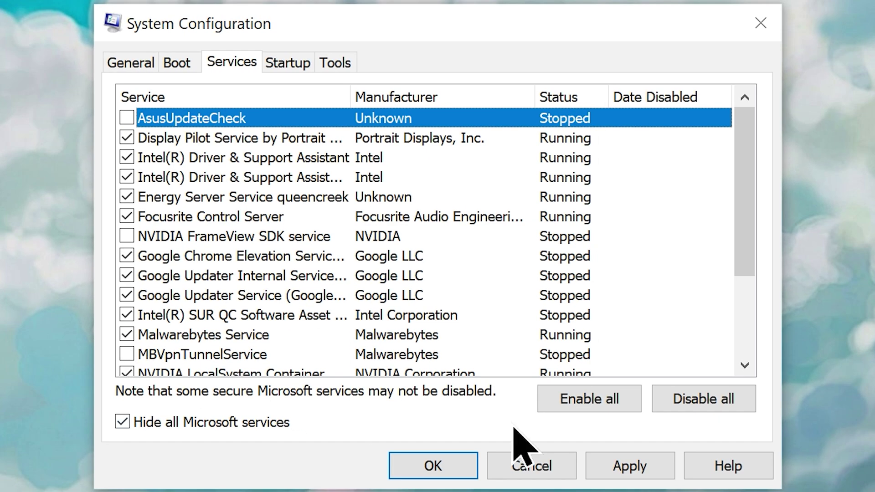
Step: Apply the service changes and exit System Configuration without restarting
{"action": "left_click", "coordinate": [676, 491]}
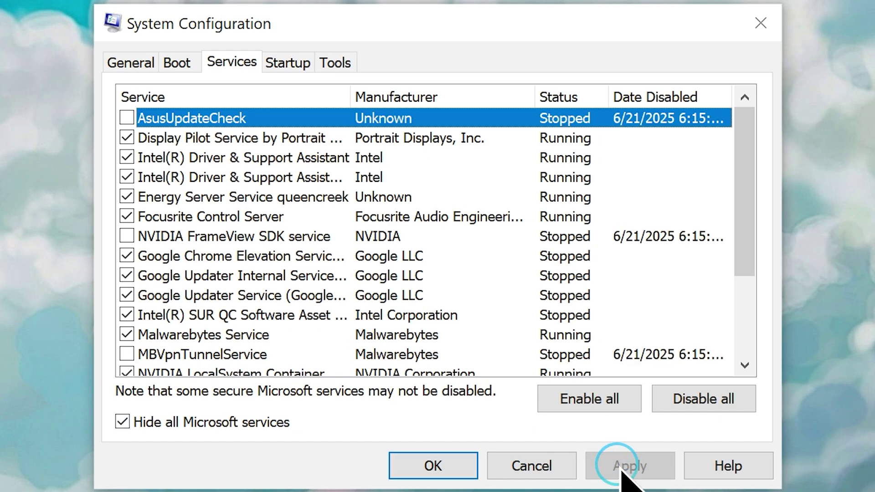
{"action": "left_click", "coordinate": [450, 466]}
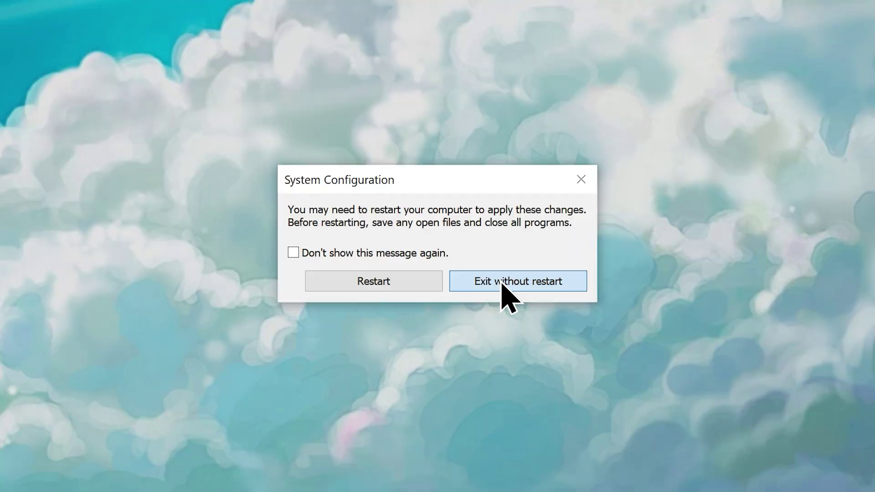
{"action": "left_click", "coordinate": [576, 337]}
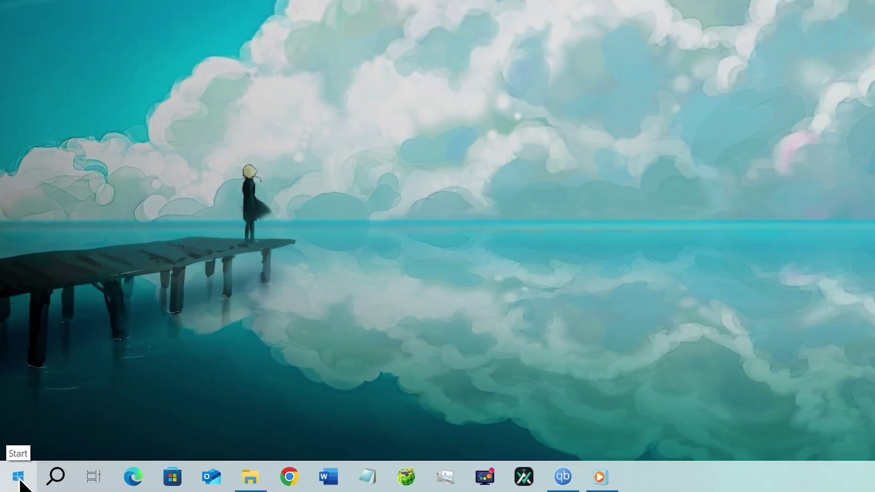
Step: Launch regedit from the Run box on the Start button's right-click menu
{"action": "right_click", "coordinate": [11, 485]}
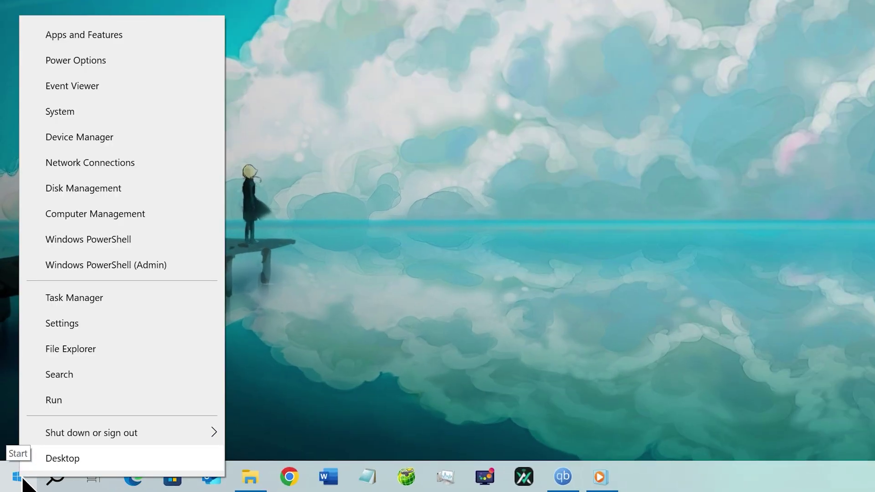
{"action": "left_click", "coordinate": [58, 403]}
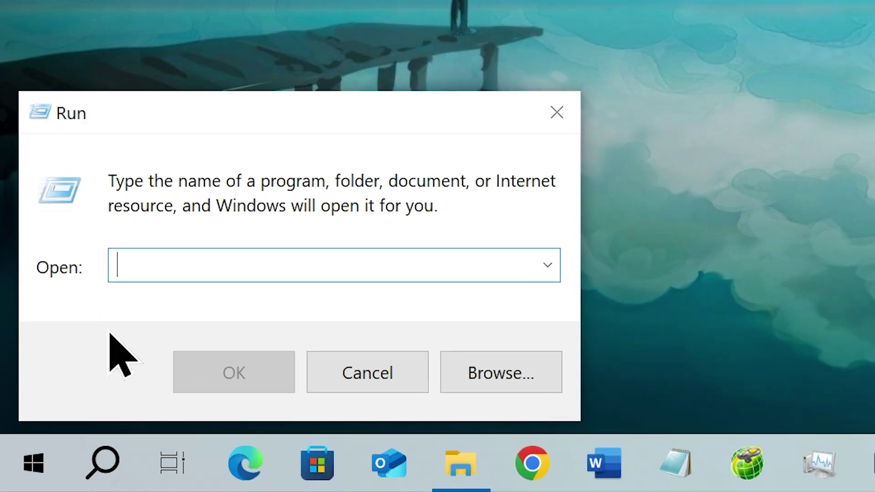
{"action": "type", "text": "regedit"}
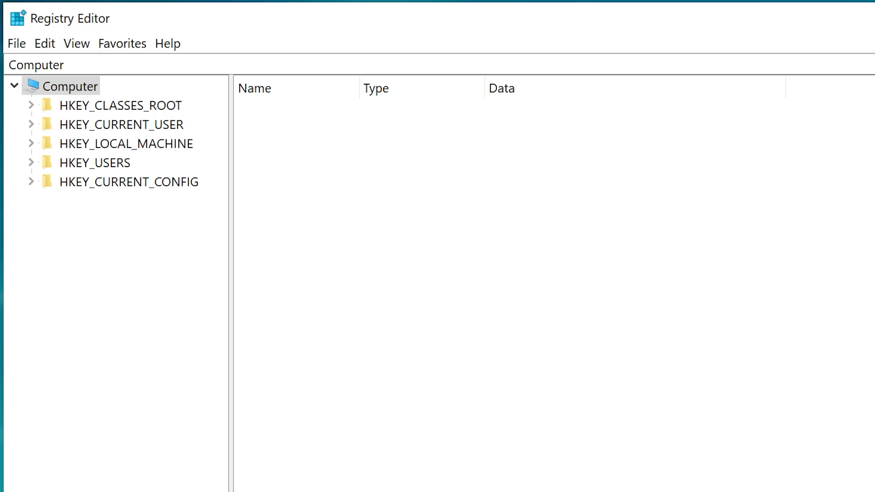
Step: Change MouseHoverTime under HKEY_CURRENT_USER\Control Panel\Mouse from 400 to 10
{"action": "double_click", "coordinate": [133, 125]}
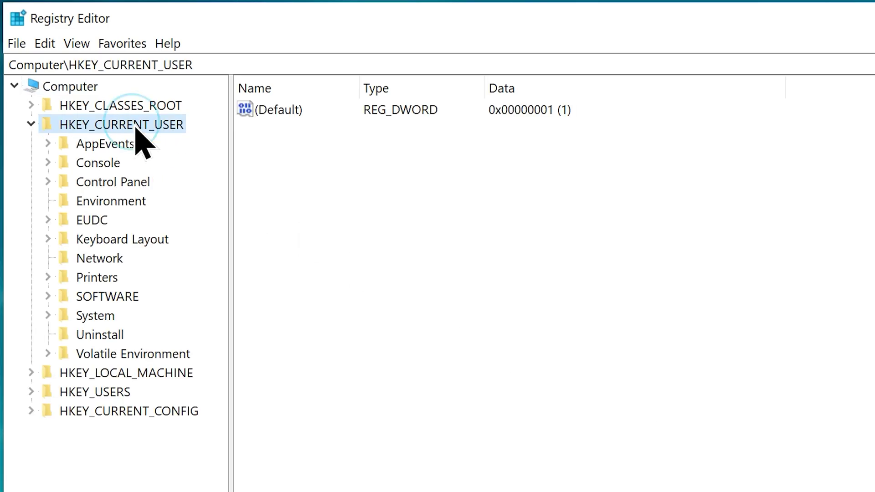
{"action": "double_click", "coordinate": [109, 182]}
{"action": "left_click", "coordinate": [111, 449]}
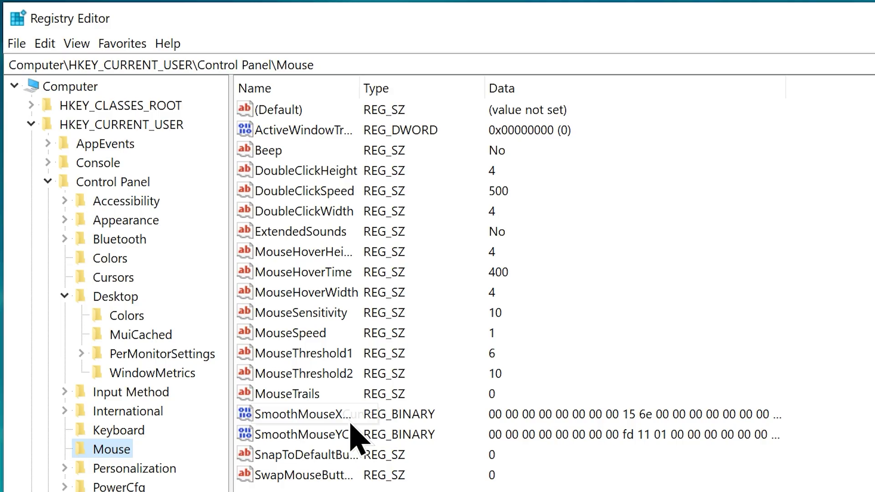
{"action": "left_click", "coordinate": [316, 273]}
{"action": "double_click", "coordinate": [317, 273]}
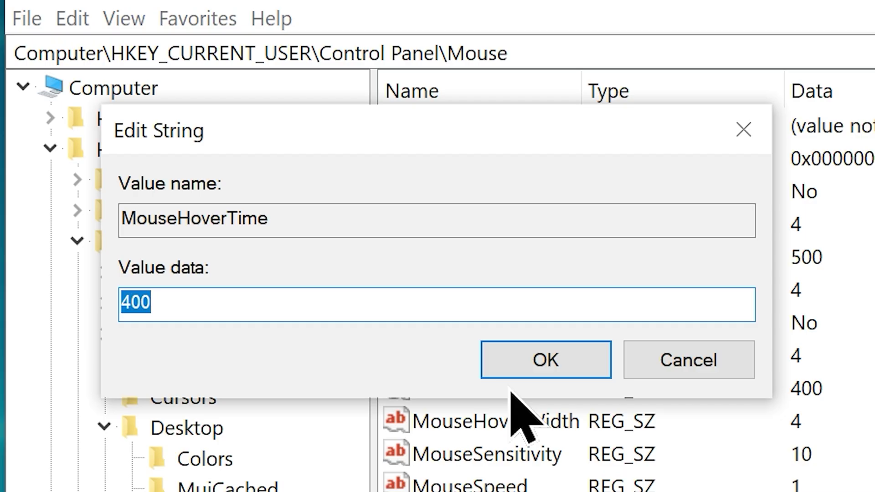
{"action": "key", "text": "BackSpace"}
{"action": "type", "text": "10"}
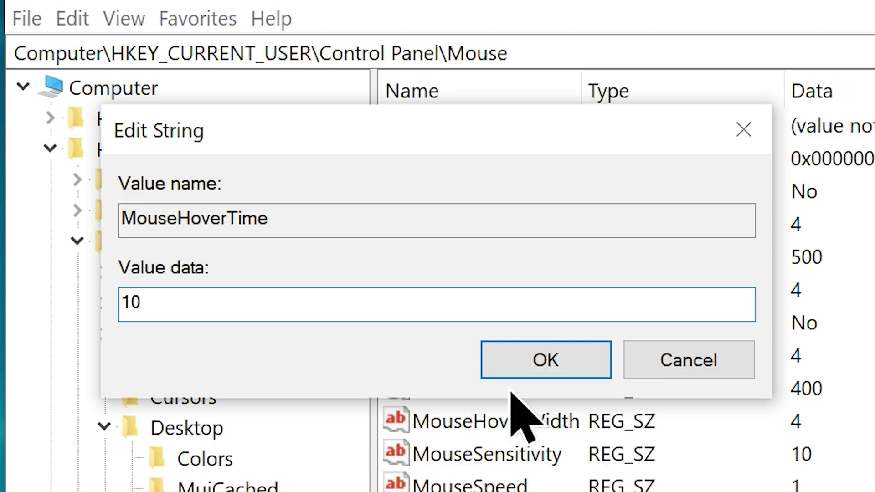
{"action": "left_click", "coordinate": [541, 361]}
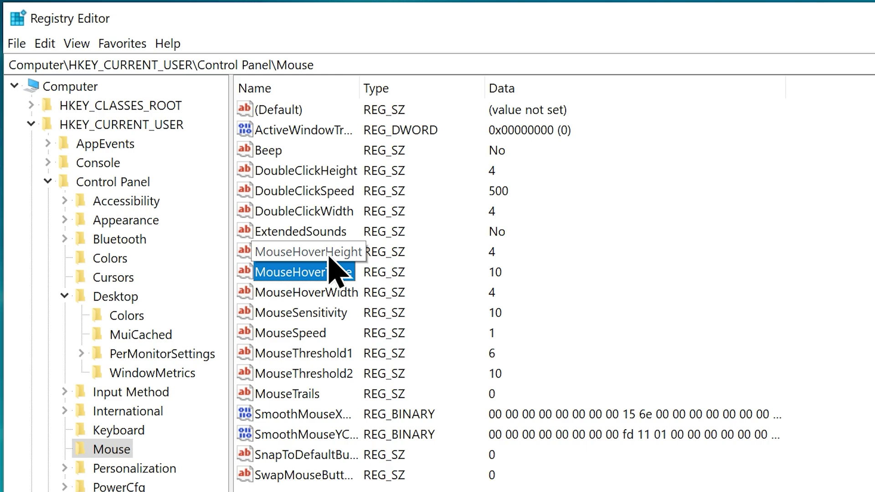
Step: Set MenuShowDelay under Control Panel\Desktop from 400 to 10, then close Registry Editor
{"action": "left_click", "coordinate": [130, 298]}
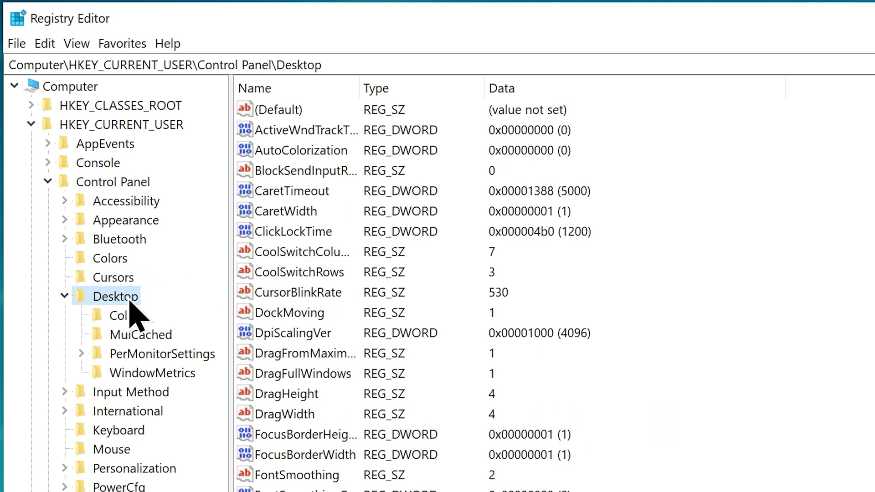
{"action": "left_click", "coordinate": [302, 270]}
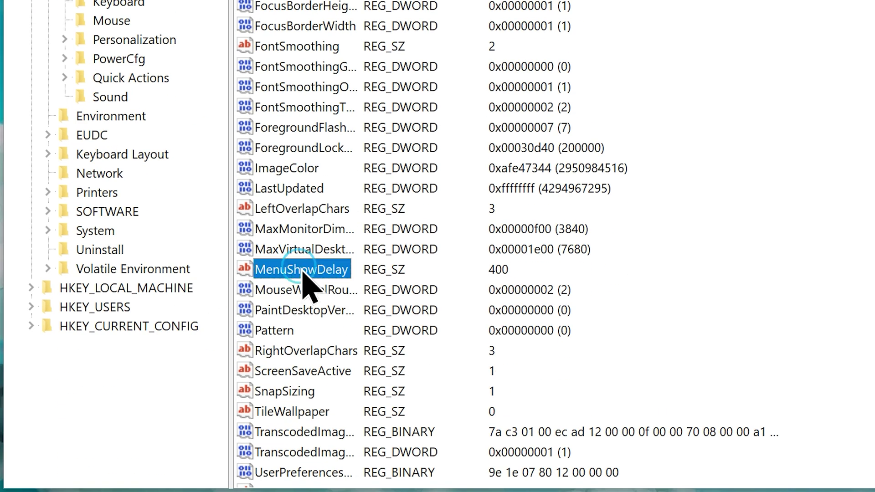
{"action": "double_click", "coordinate": [302, 271]}
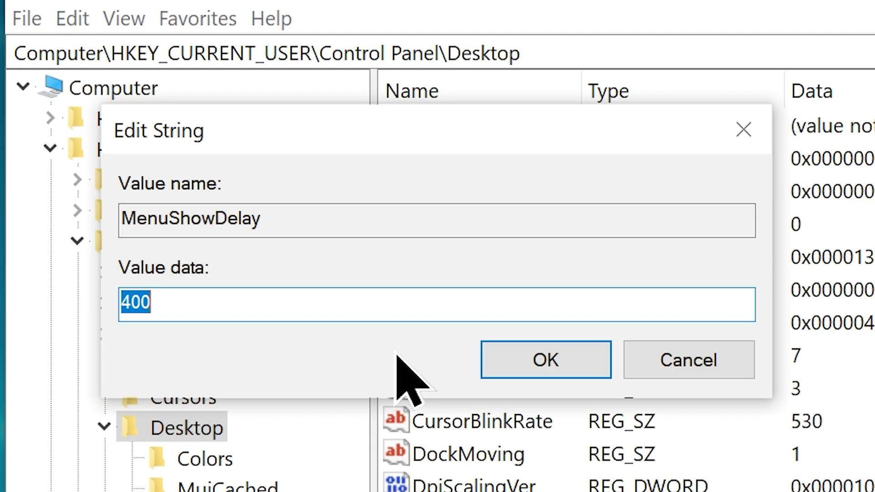
{"action": "key", "text": "BackSpace"}
{"action": "type", "text": "1"}
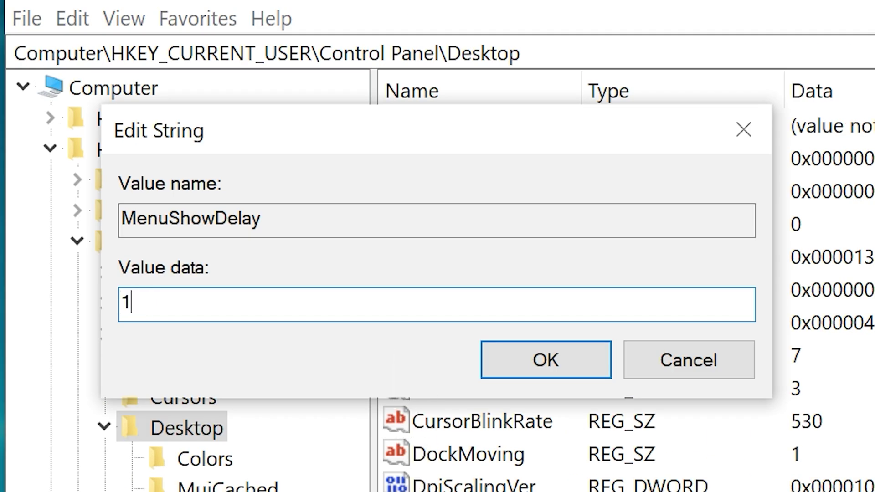
{"action": "type", "text": "0"}
{"action": "left_click", "coordinate": [543, 362]}
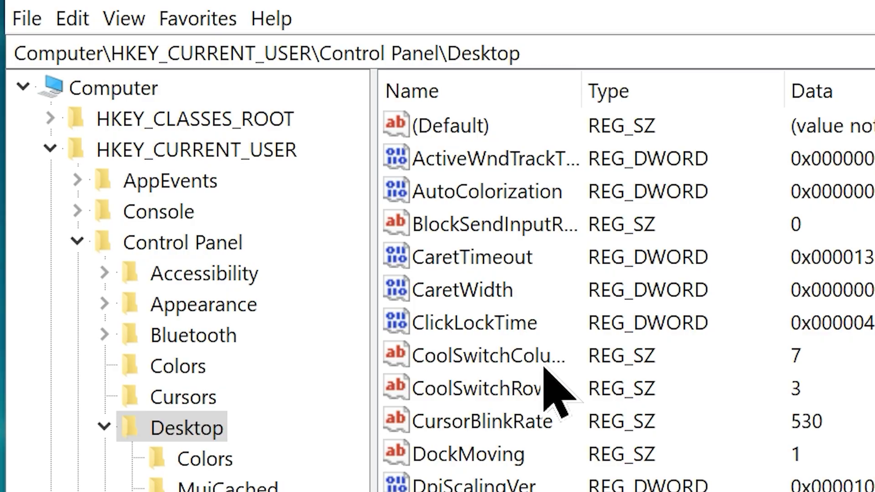
{"action": "left_click", "coordinate": [755, 73]}
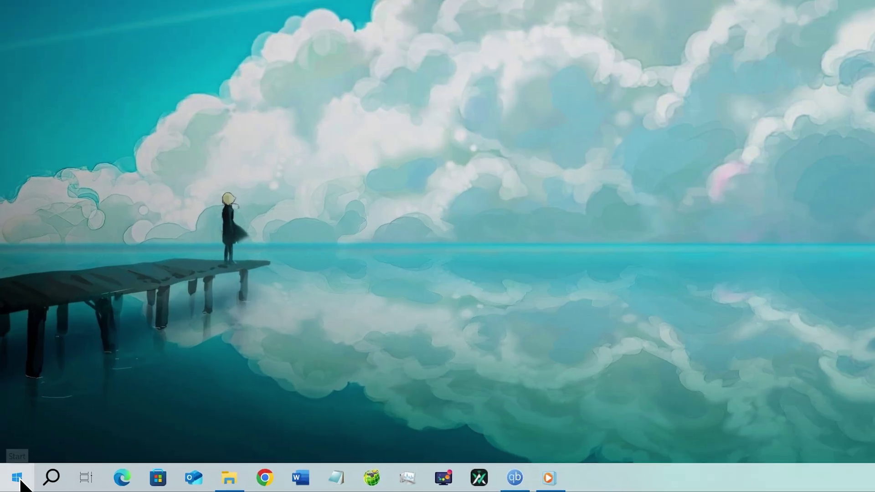
Step: Search 'View Advanced system' and open the advanced System Properties settings
{"action": "left_click", "coordinate": [10, 484]}
{"action": "type", "text": "View Advanced system"}
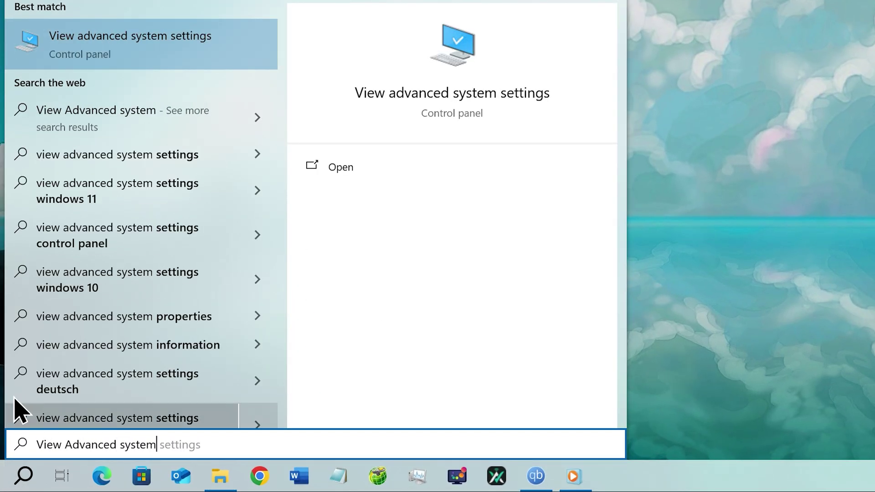
{"action": "left_click", "coordinate": [121, 62]}
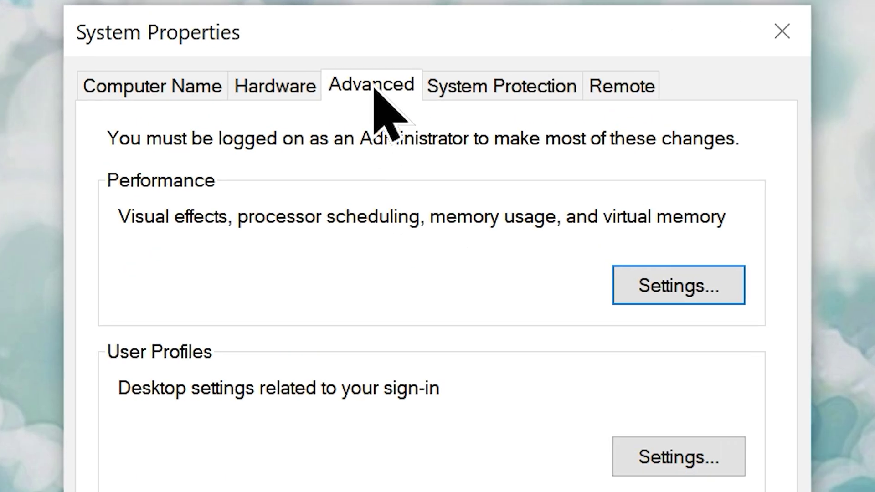
{"action": "left_click", "coordinate": [395, 52]}
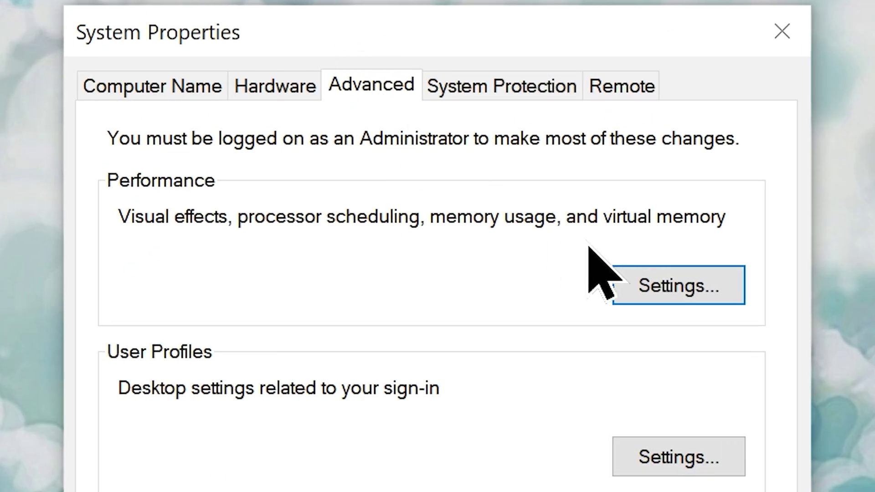
Step: Set Performance Options visual effects to Adjust for best performance and apply
{"action": "left_click", "coordinate": [670, 297]}
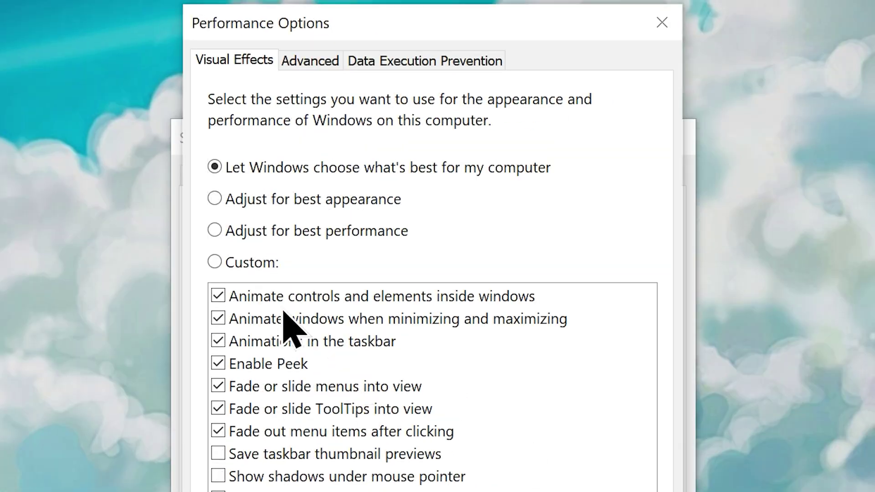
{"action": "left_click", "coordinate": [219, 237]}
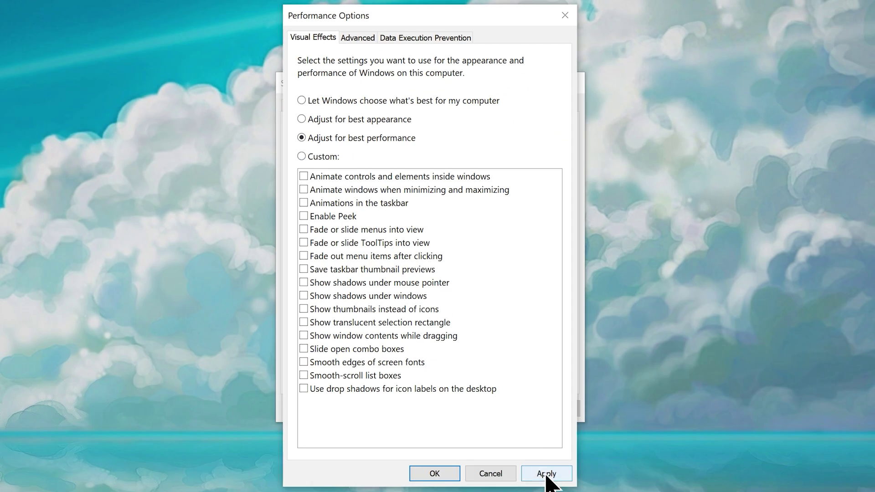
{"action": "left_click", "coordinate": [549, 472]}
{"action": "left_click", "coordinate": [433, 472]}
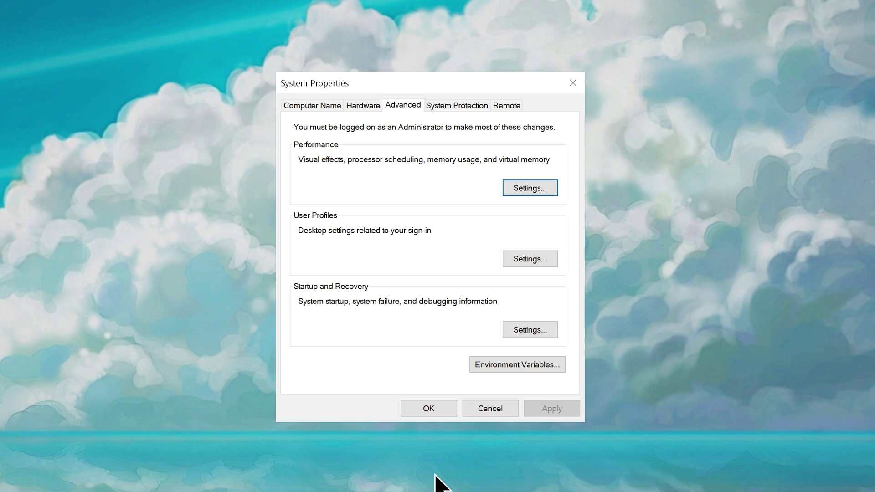